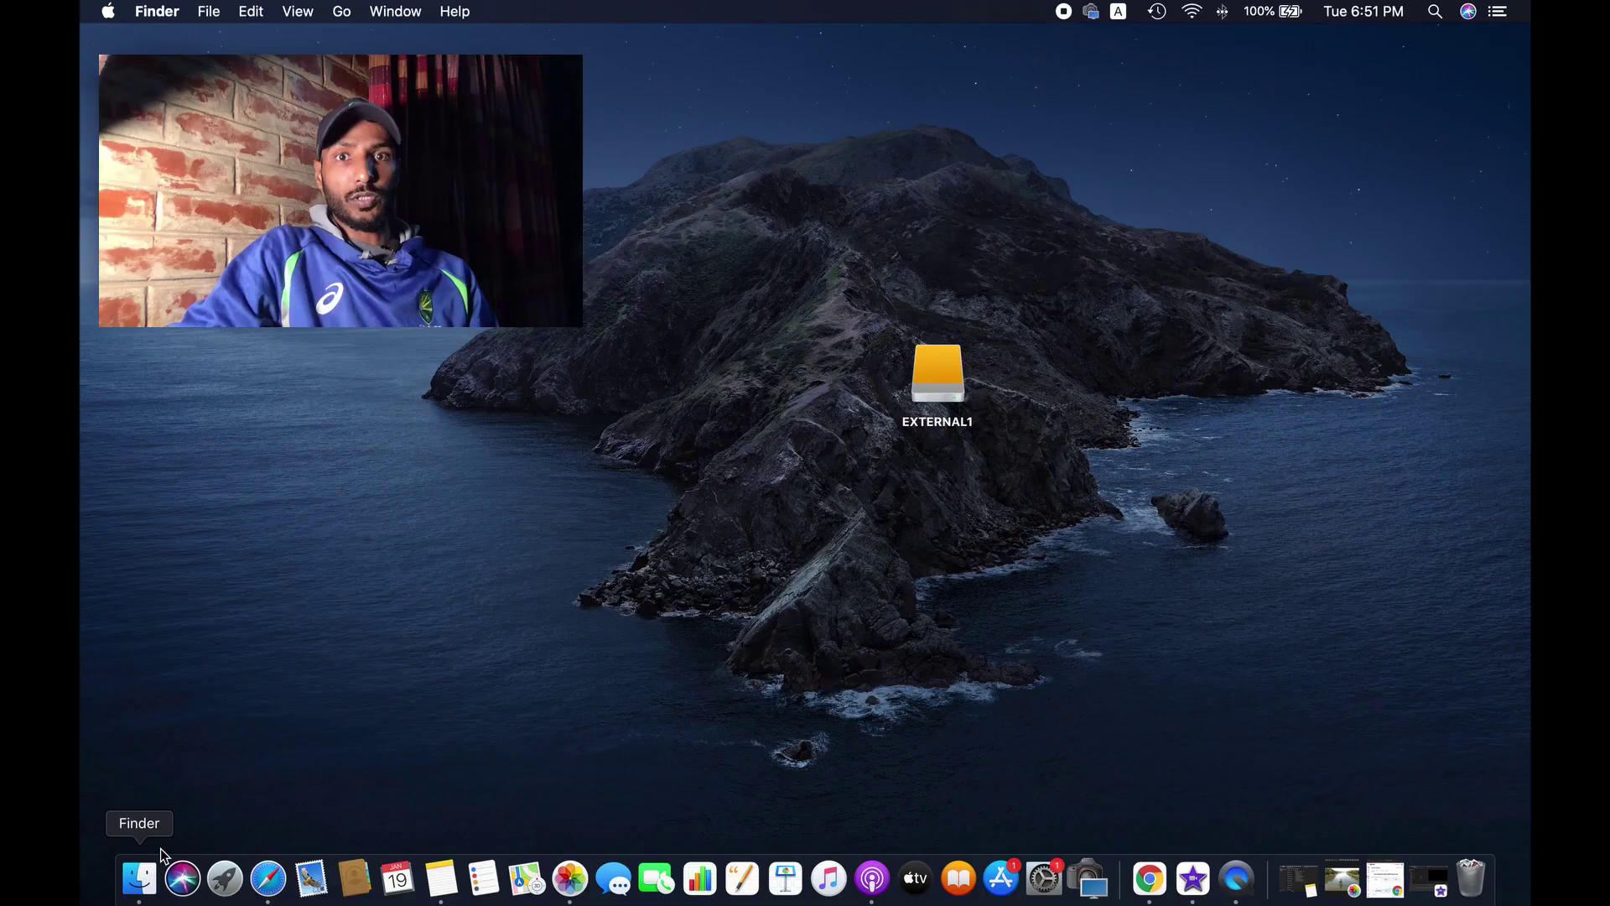
Open the Downloads folder in a full-screen Finder window
click(161, 852)
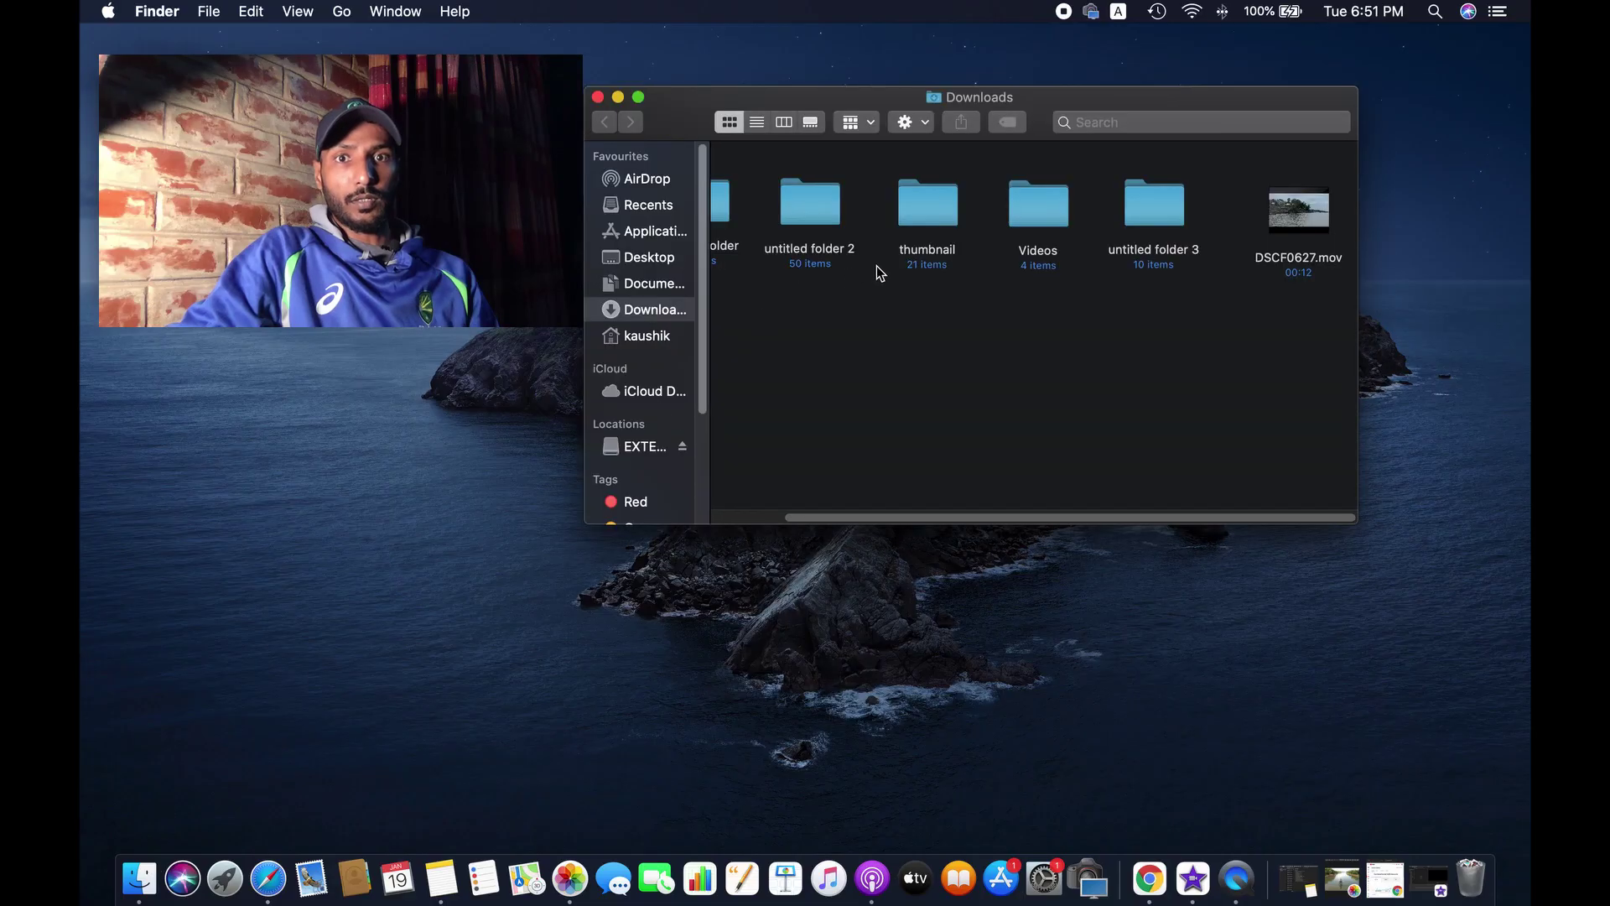
key(super+shift+h)
click(654, 311)
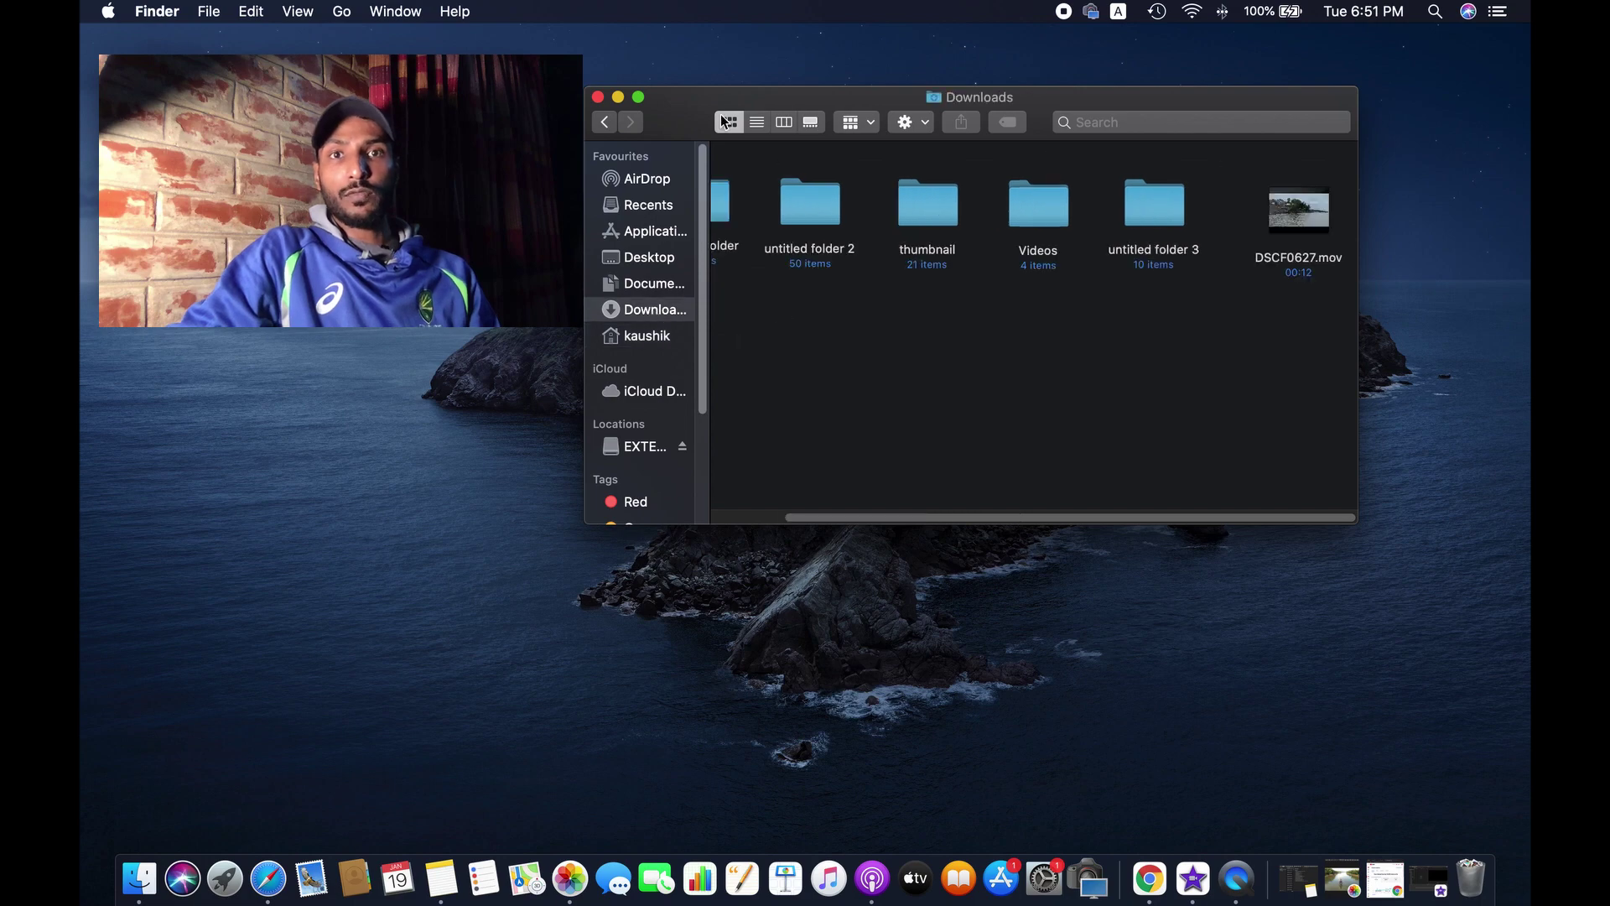
click(639, 98)
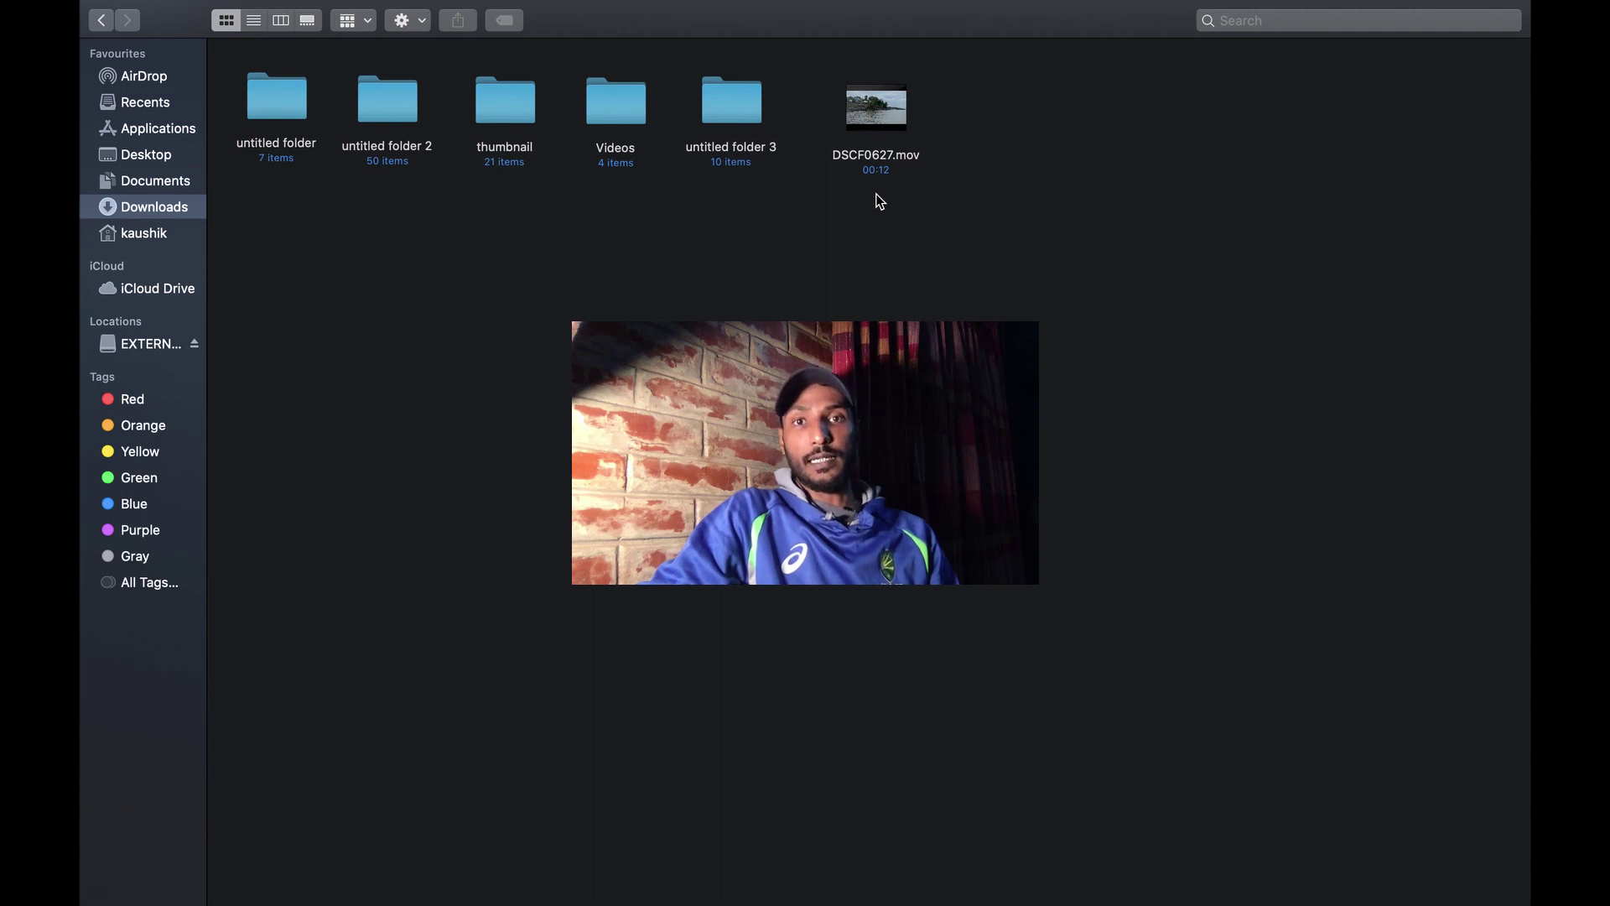
Check Get Info for DSCF0627.mov: 156.2 MB, 1920×1080, 12 seconds
click(894, 124)
right_click(894, 124)
click(974, 216)
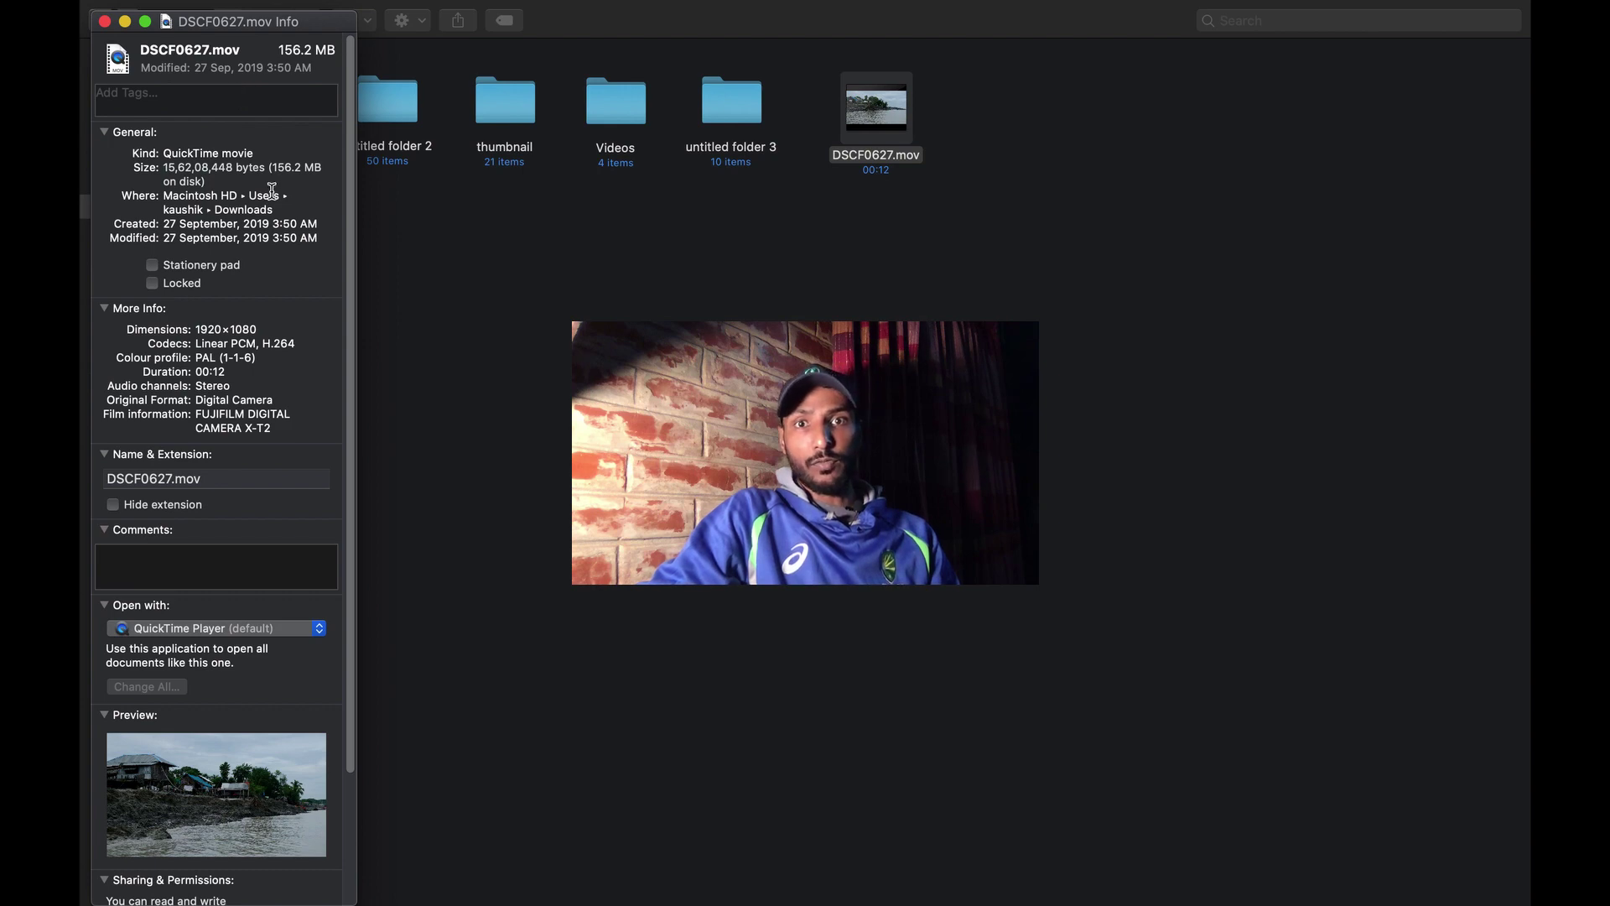
click(104, 21)
click(811, 176)
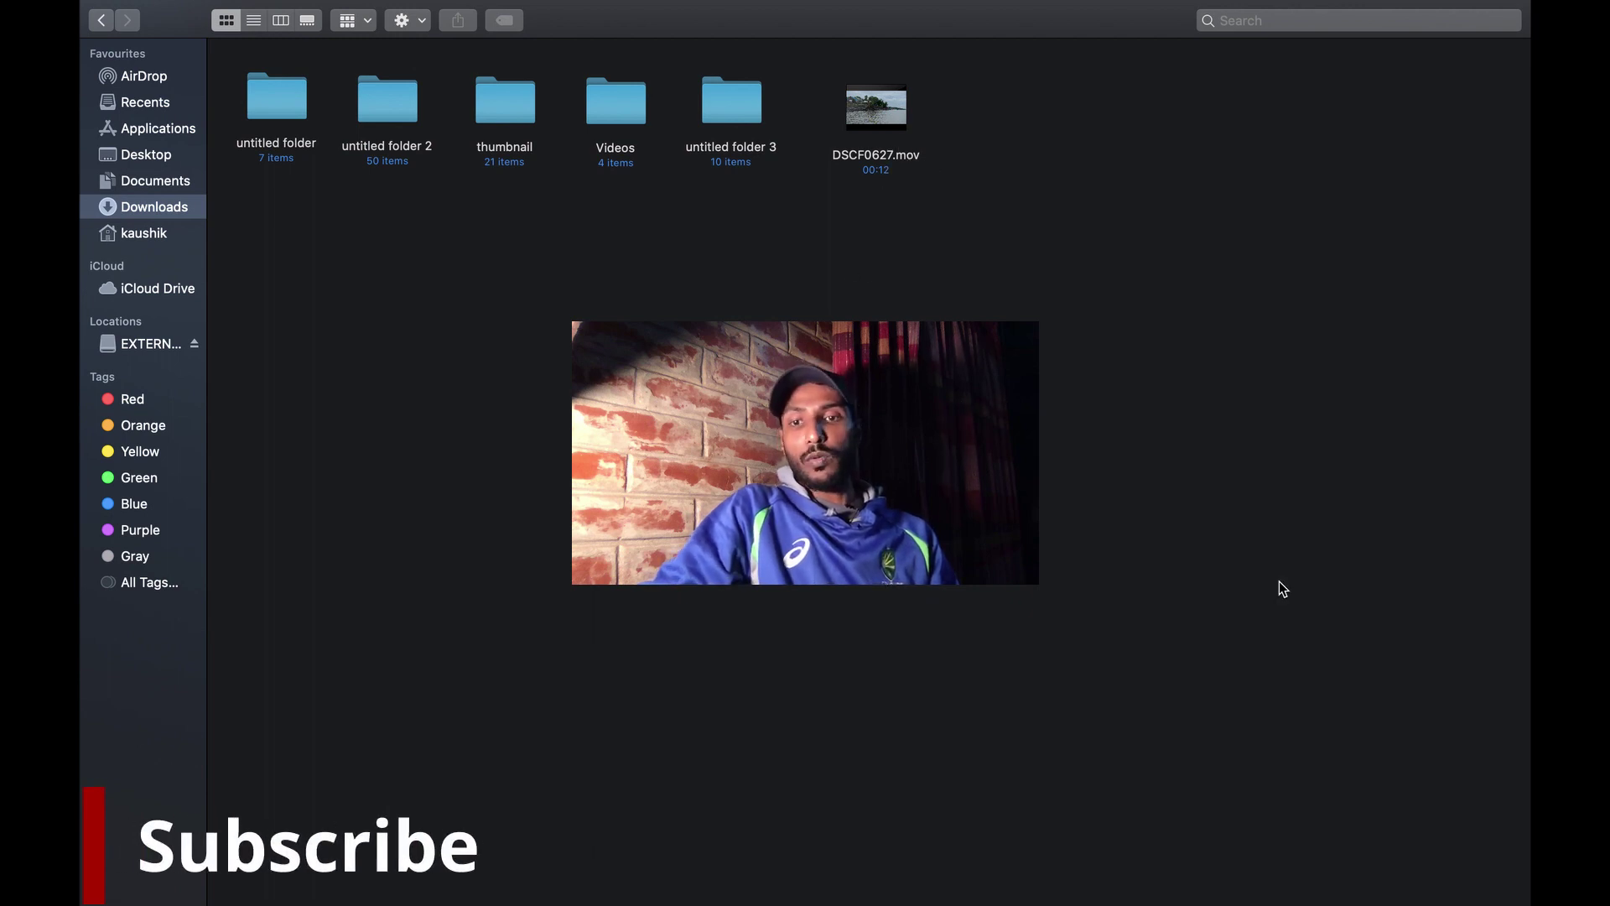
Switch over to iMovie
mouse_move(1340, 901)
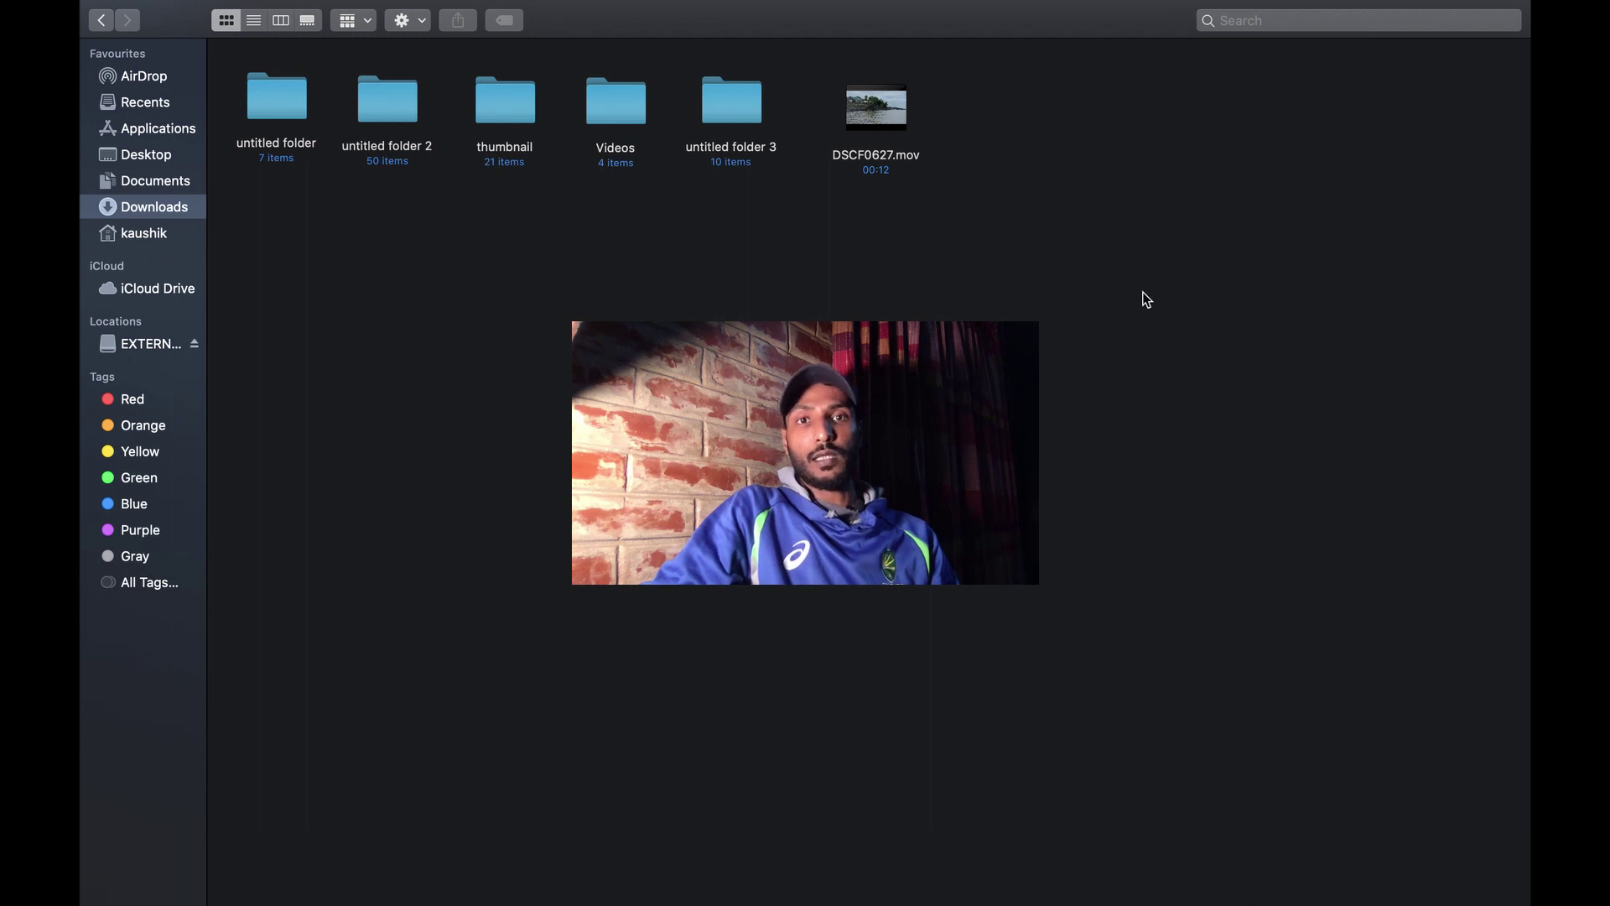
mouse_move(1213, 889)
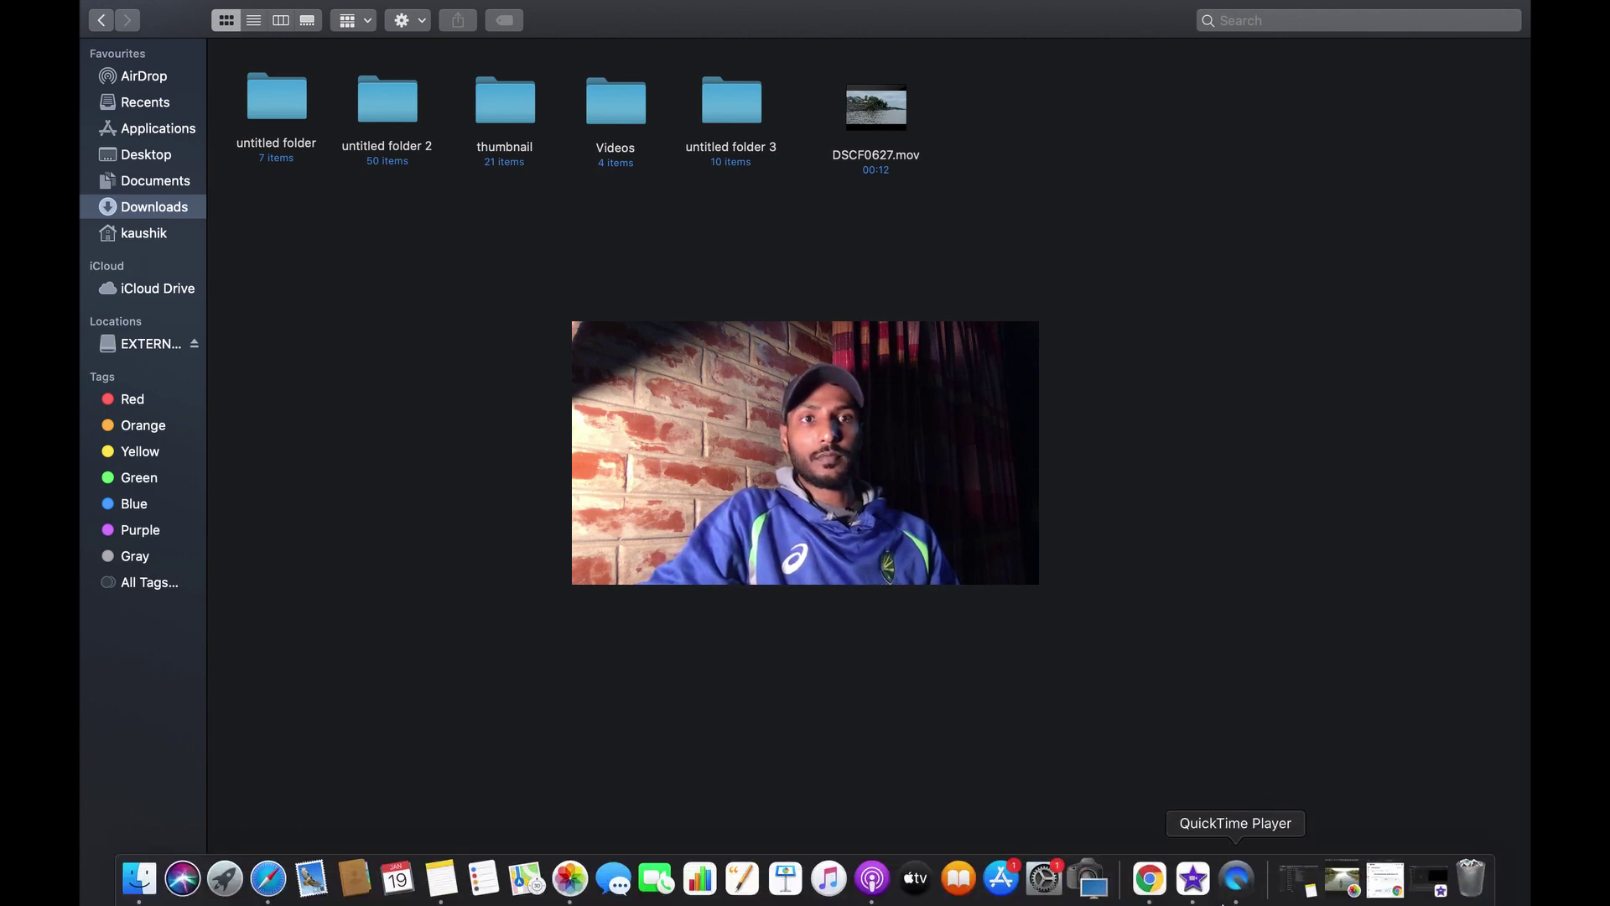
key(super+Tab)
click(210, 11)
Use File > Import Media to bring DSCF0627.mov in from the Downloads folder
mouse_move(252, 11)
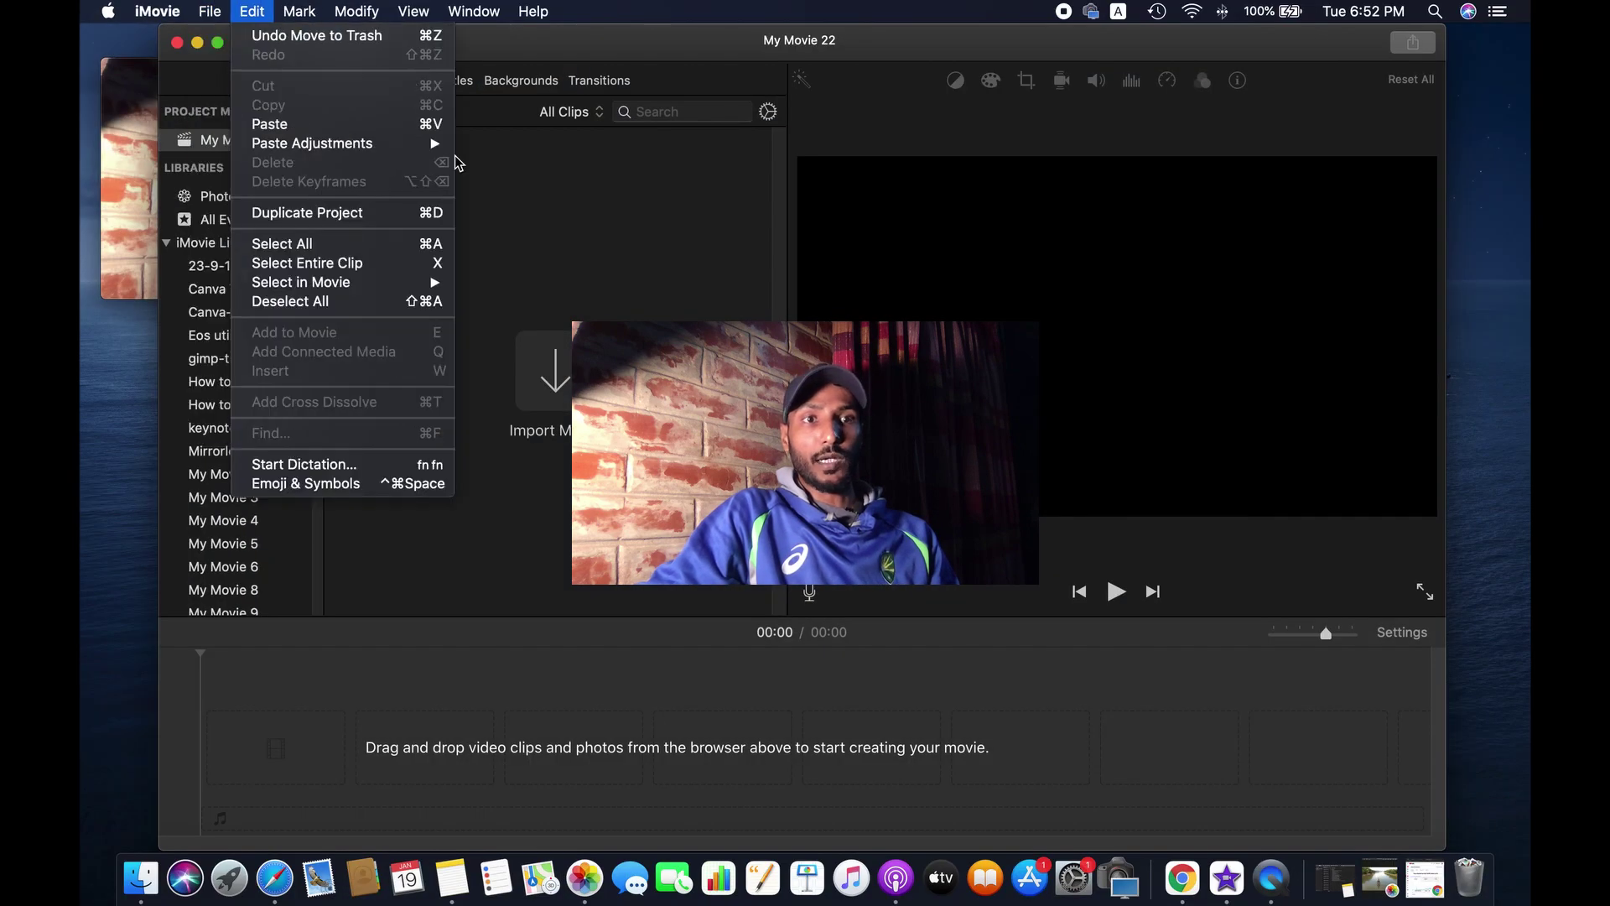
click(577, 165)
click(209, 11)
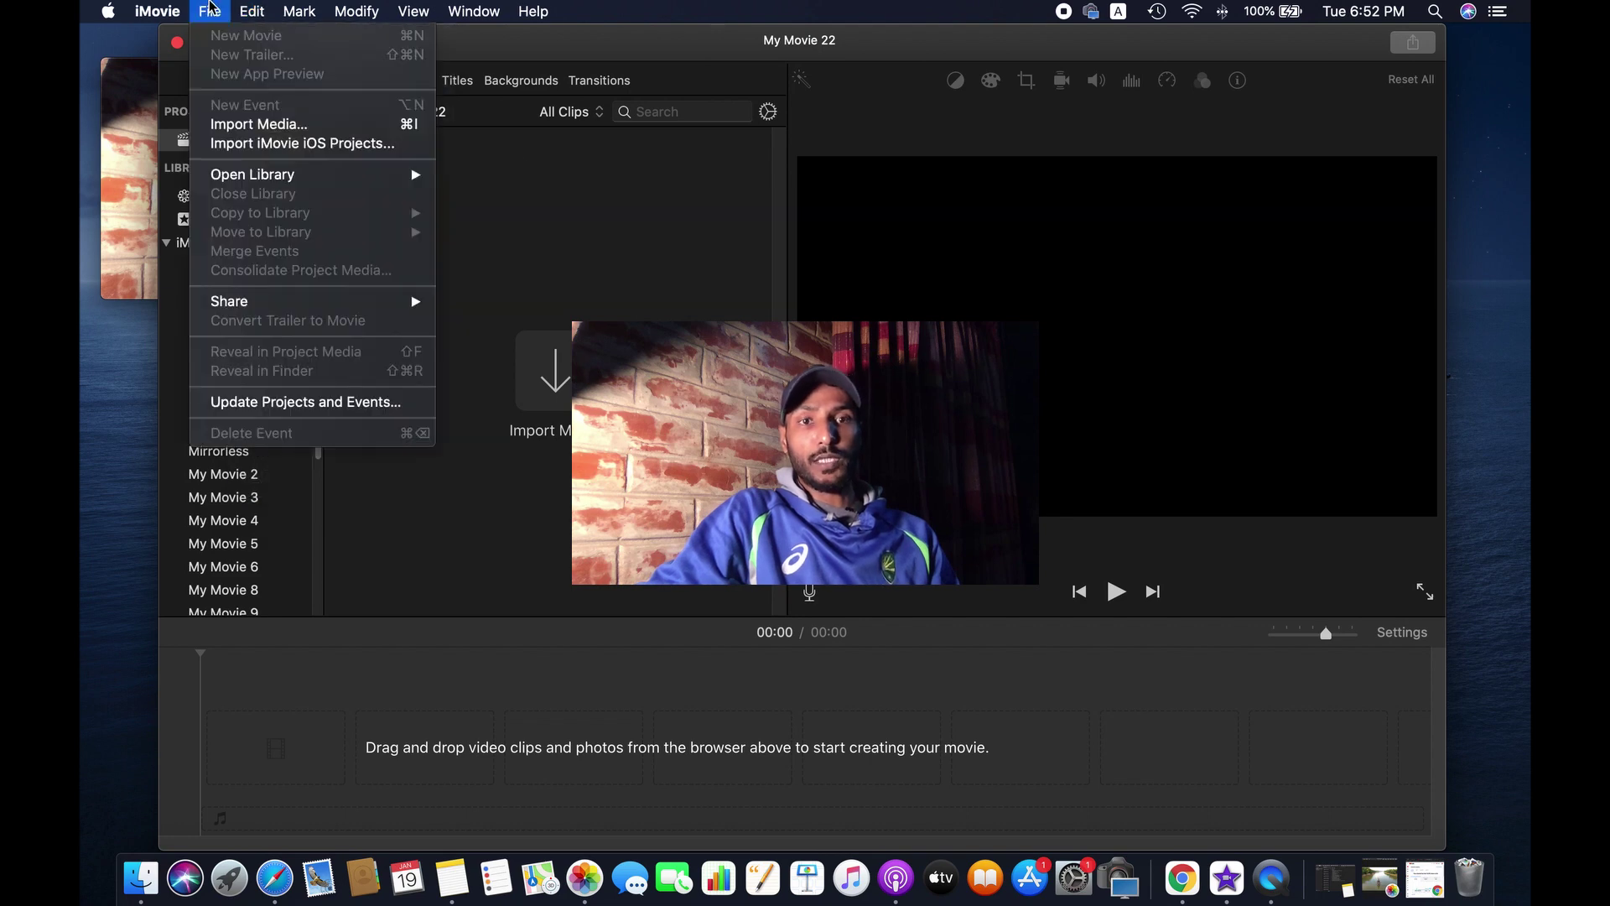
click(262, 123)
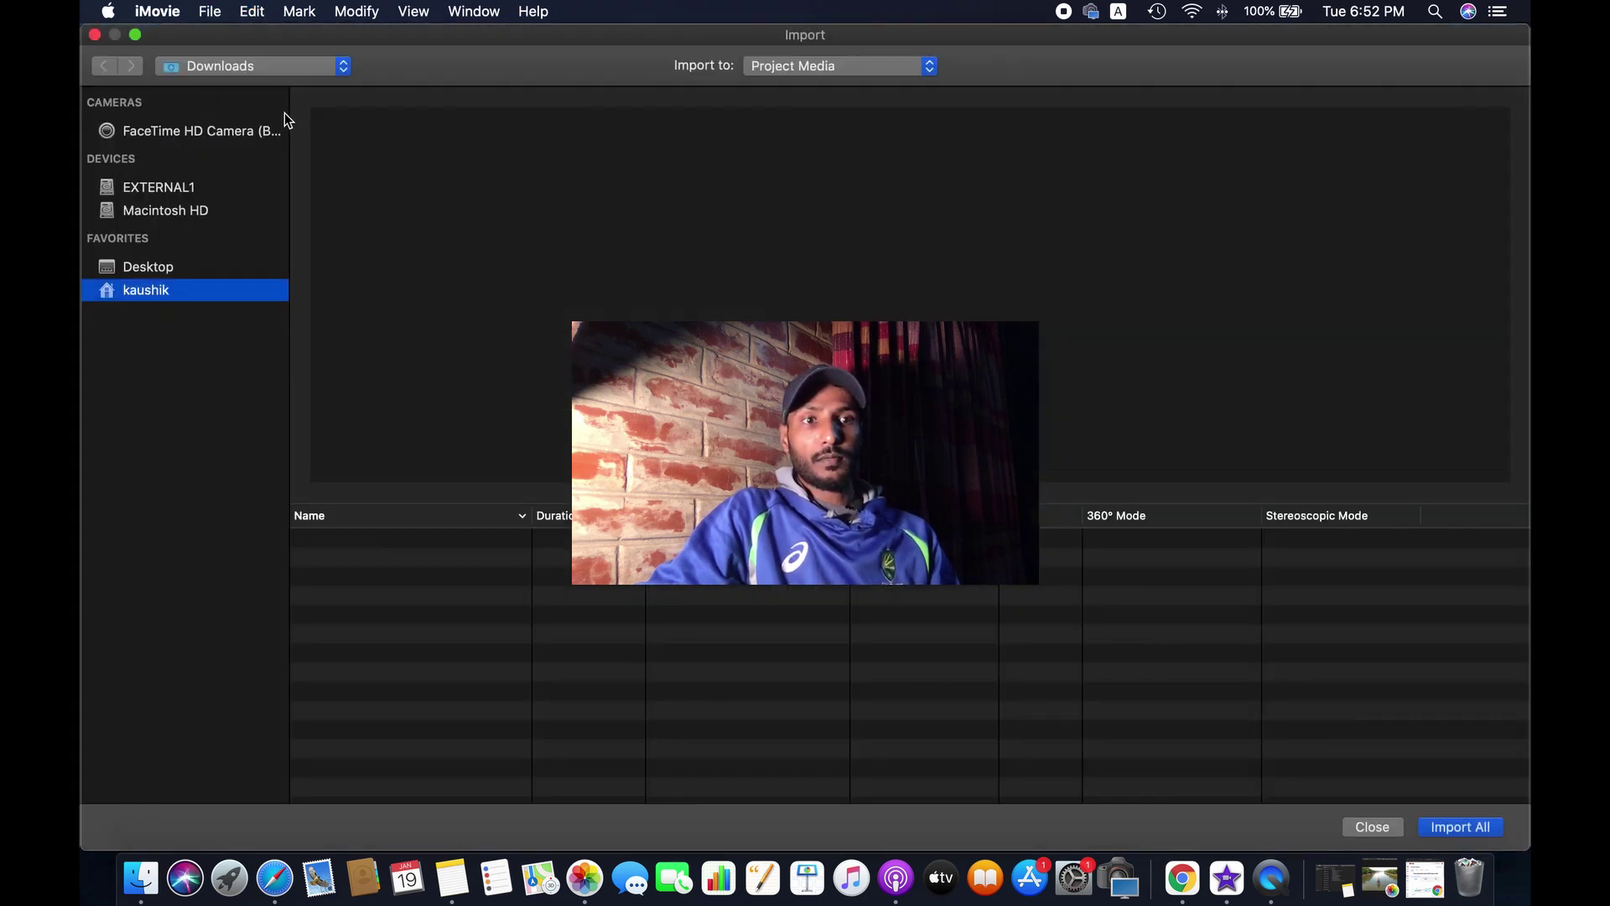
click(162, 266)
click(161, 290)
scroll(451, 553, down, 1)
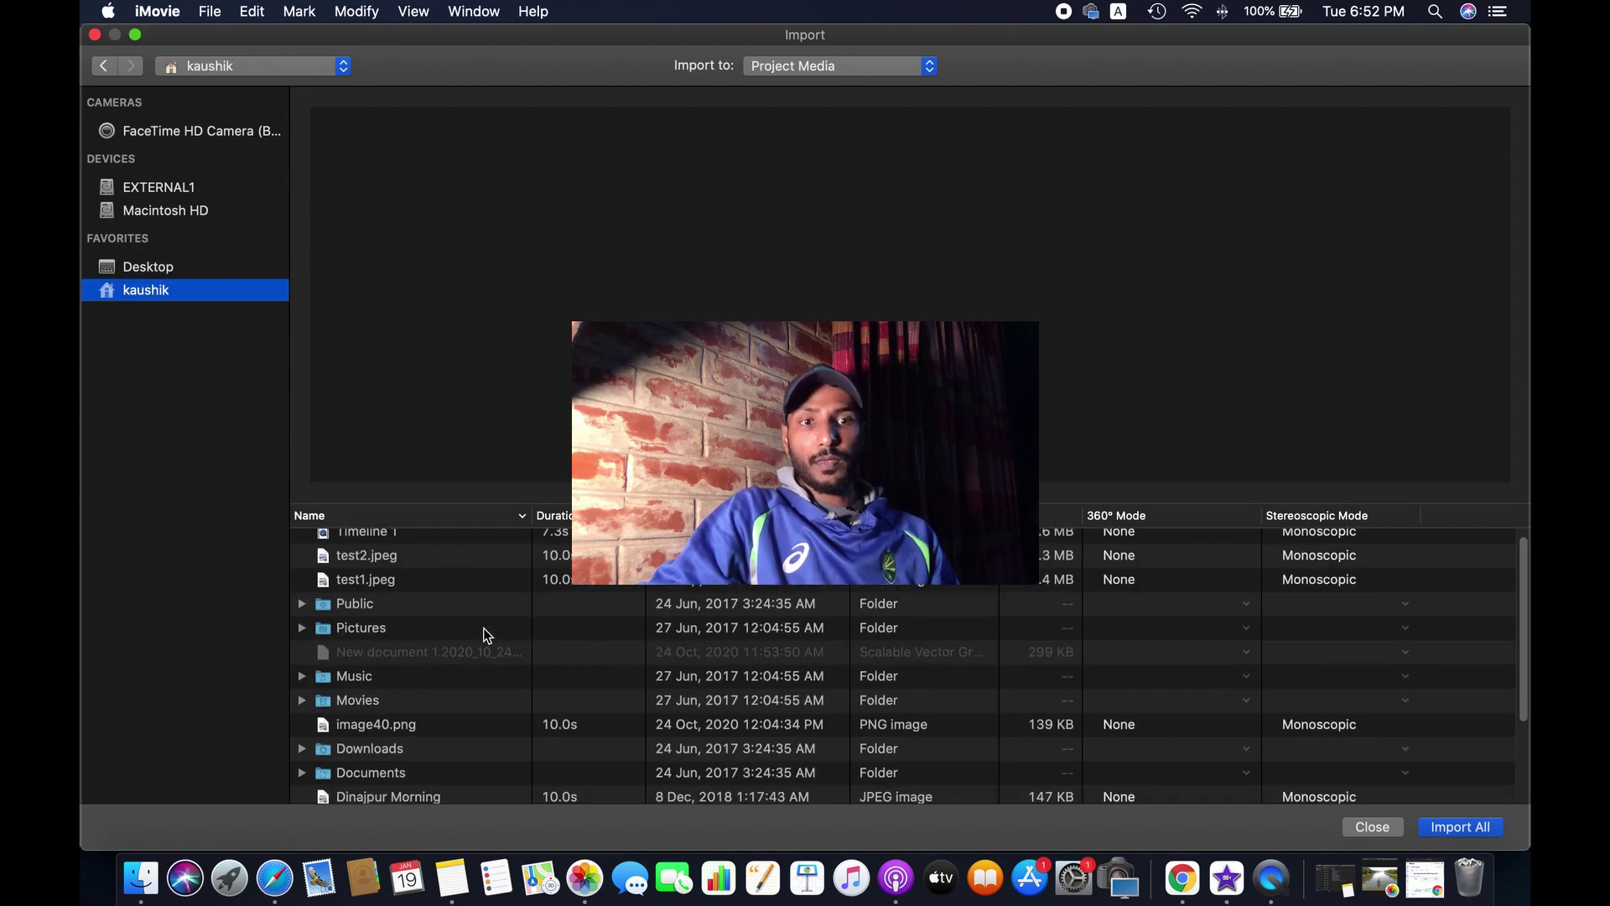
scroll(422, 722, down, 1)
double_click(374, 738)
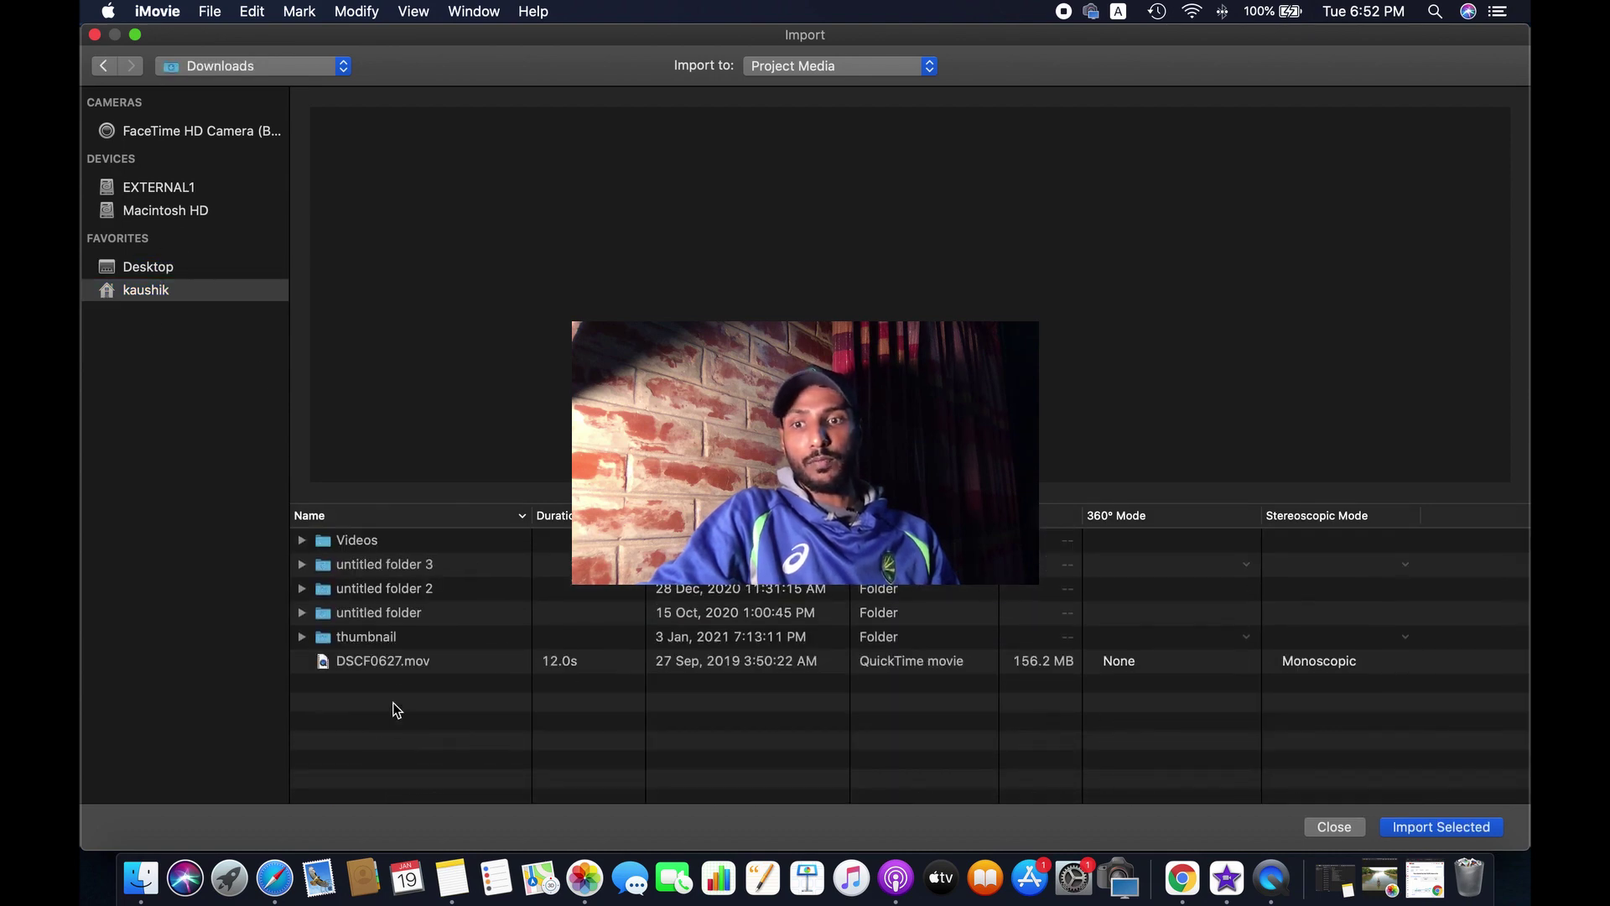
click(406, 661)
click(1477, 830)
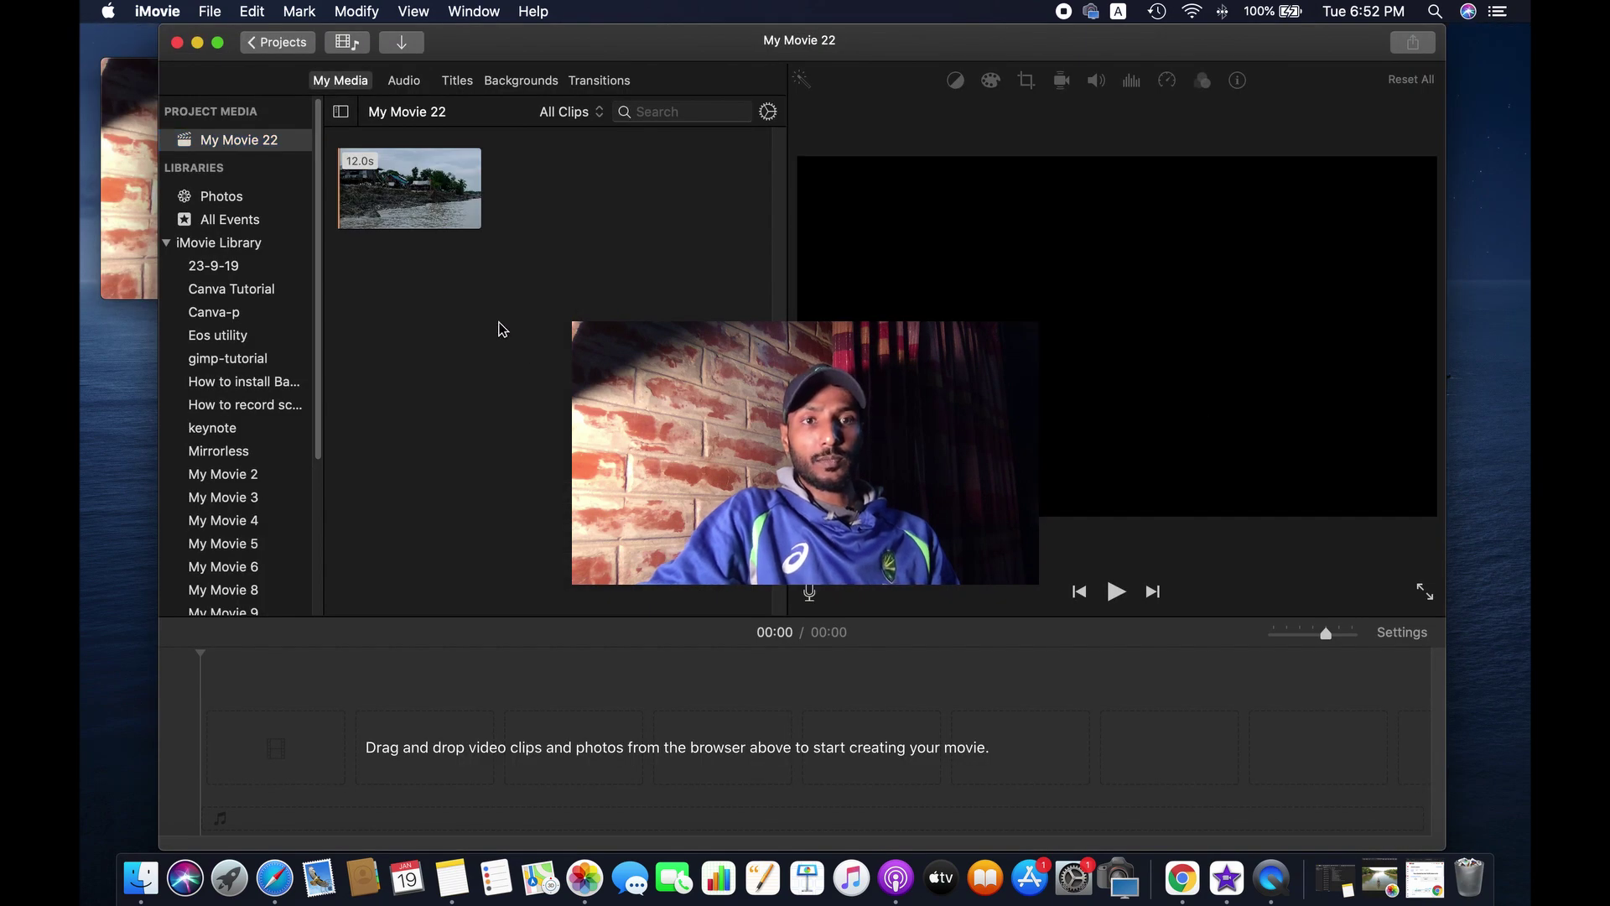
Drag the imported DSCF0627.mov clip from the media browser into the timeline
drag(401, 186, 442, 732)
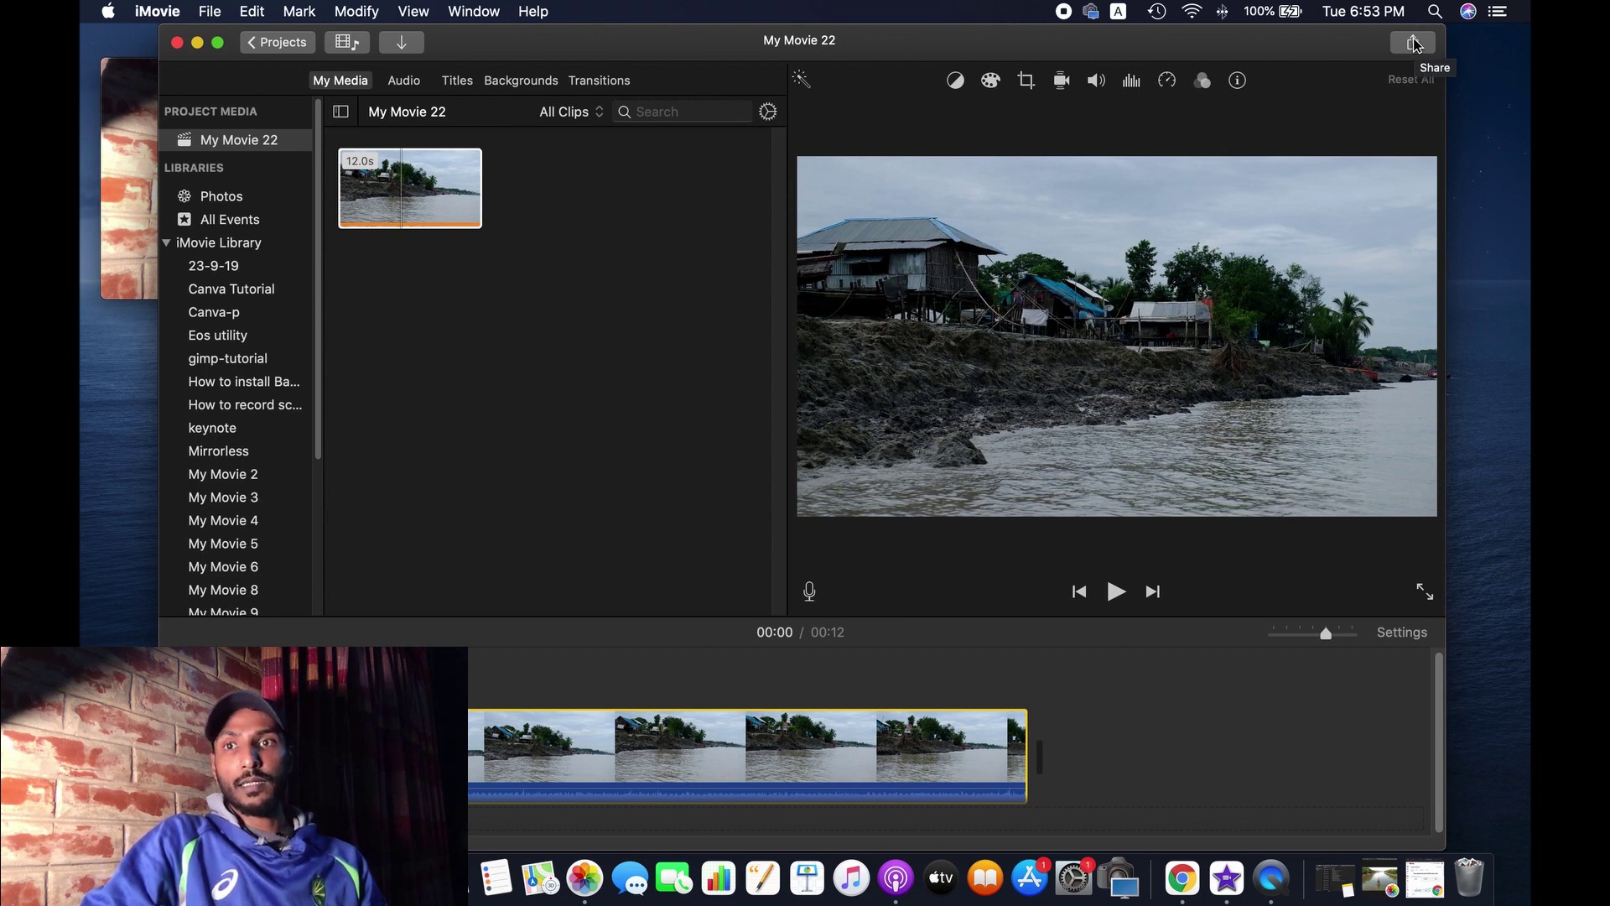
In Share > File, keep the Video and Audio format and 1080p 60 resolution
click(1416, 45)
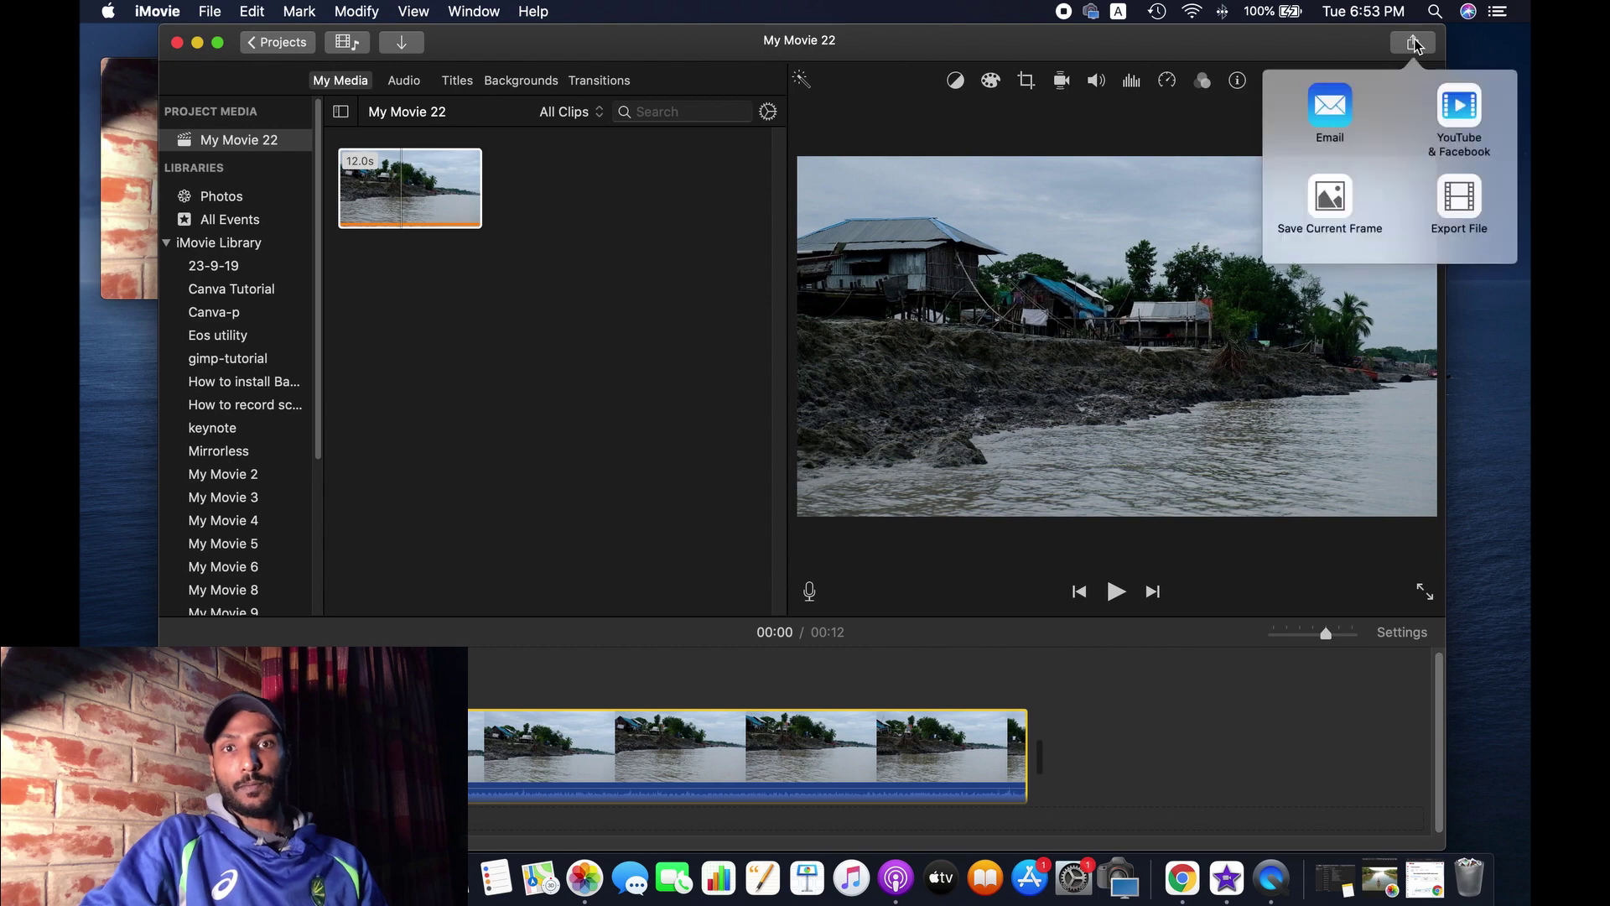
click(1468, 204)
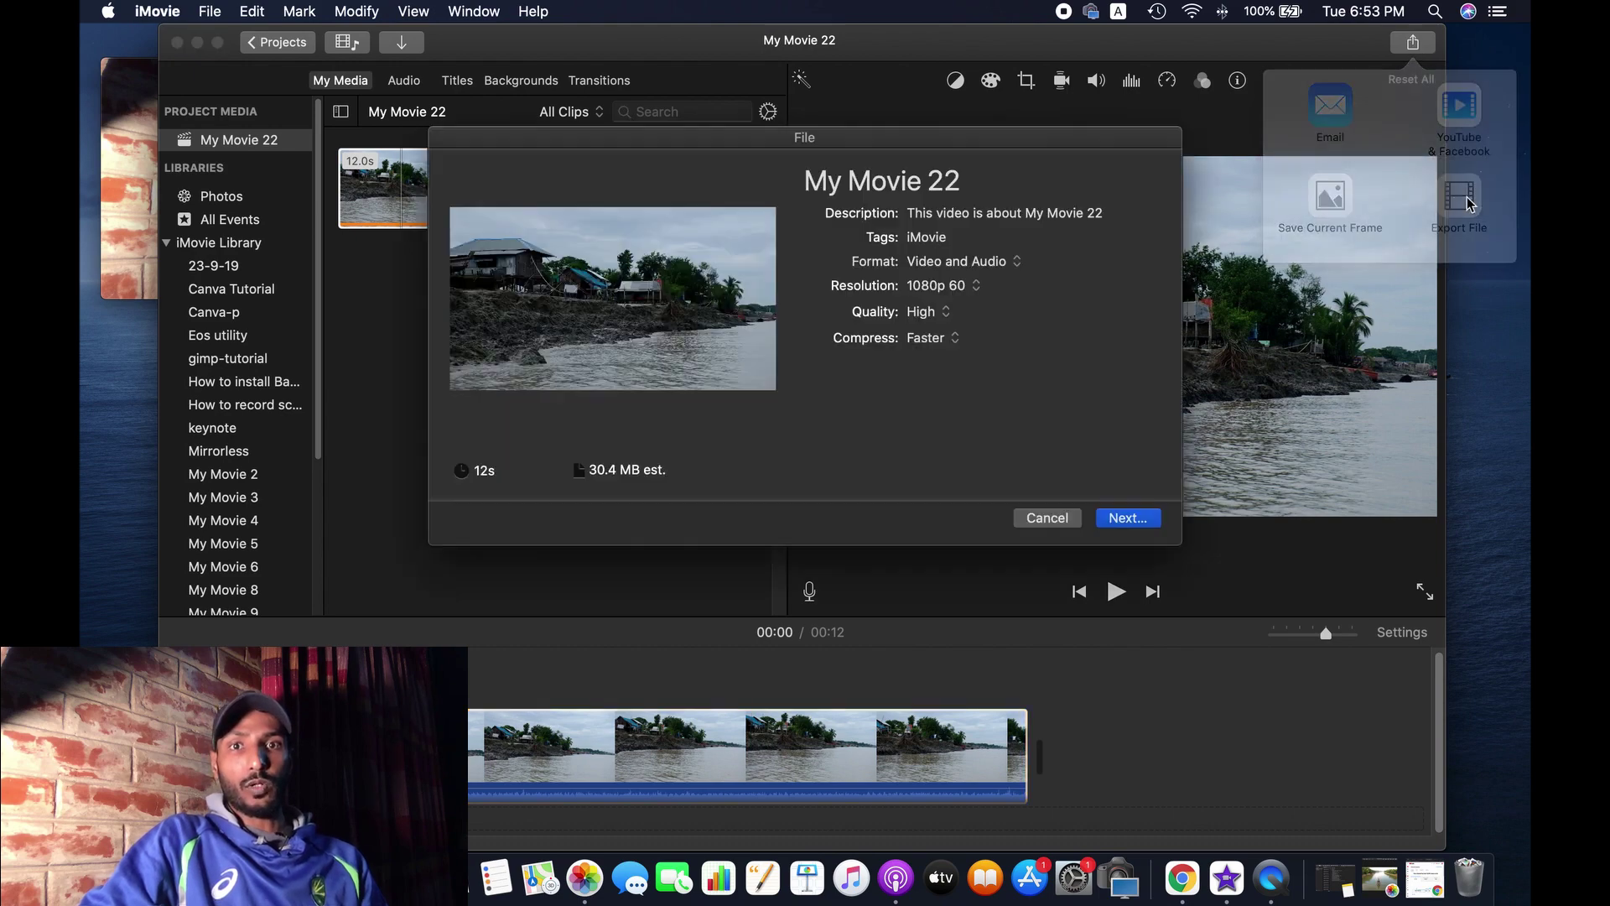
drag(975, 147, 865, 99)
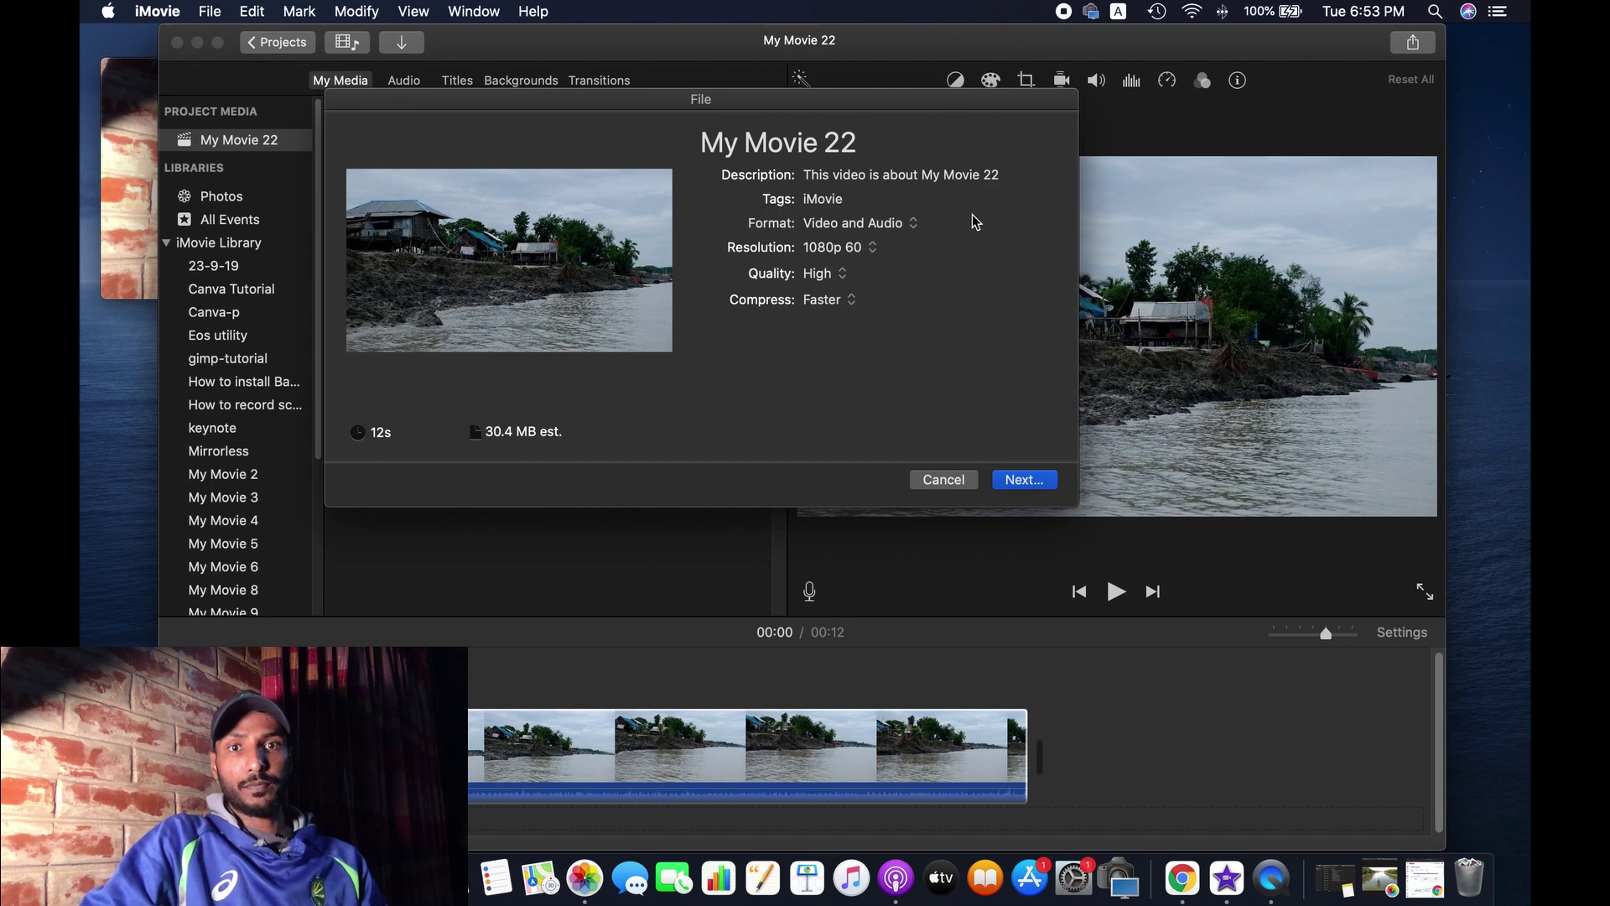
click(907, 224)
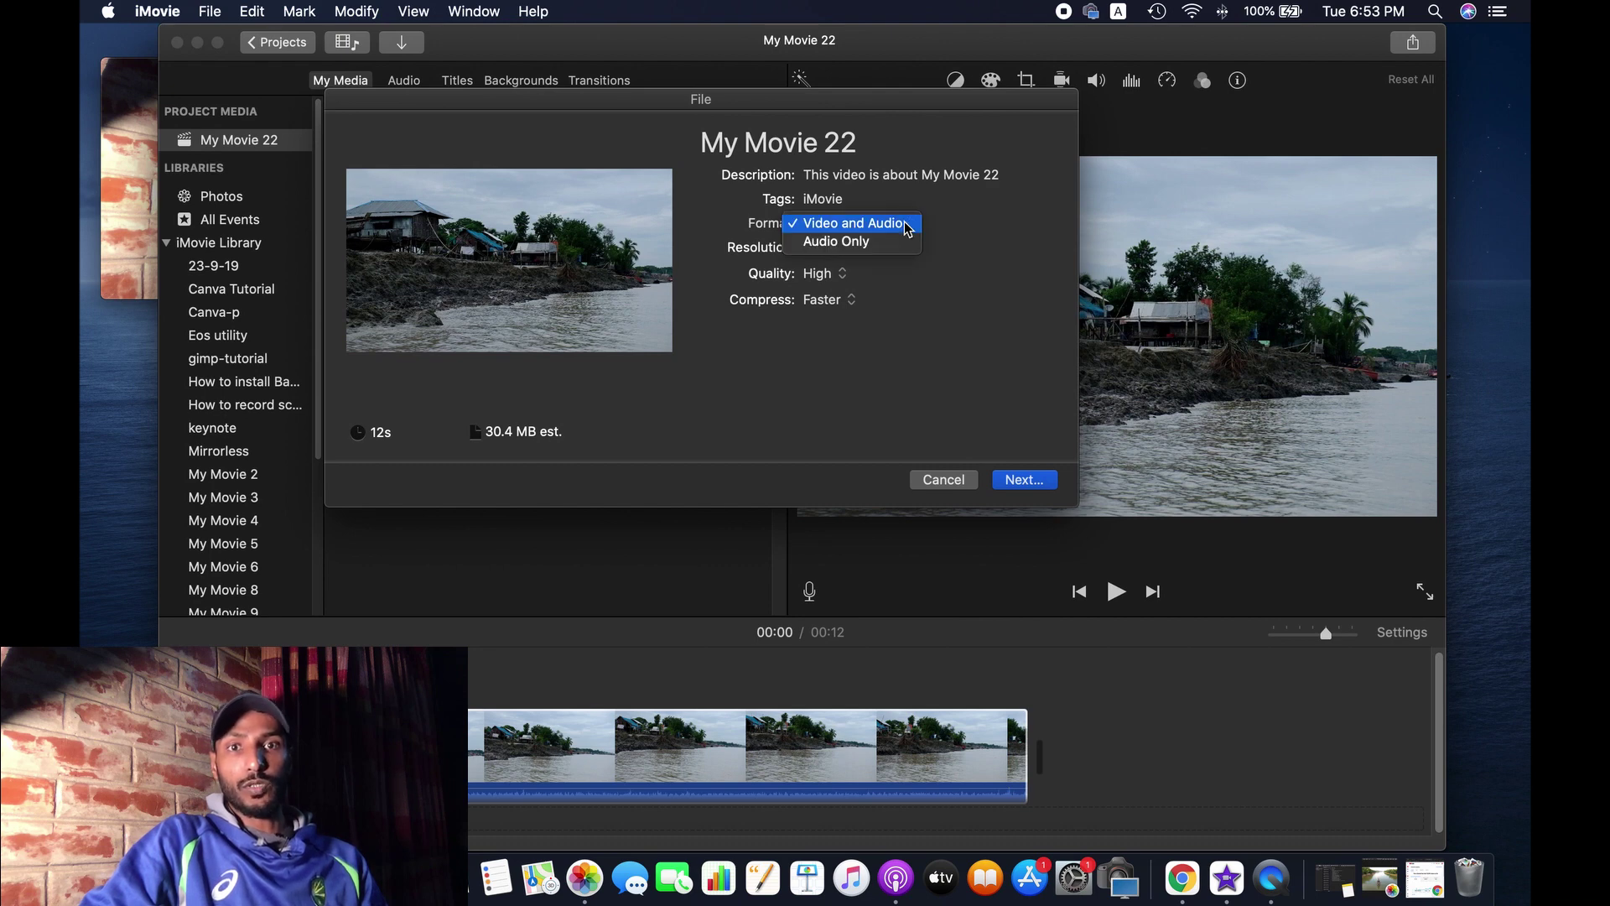
click(907, 225)
click(908, 223)
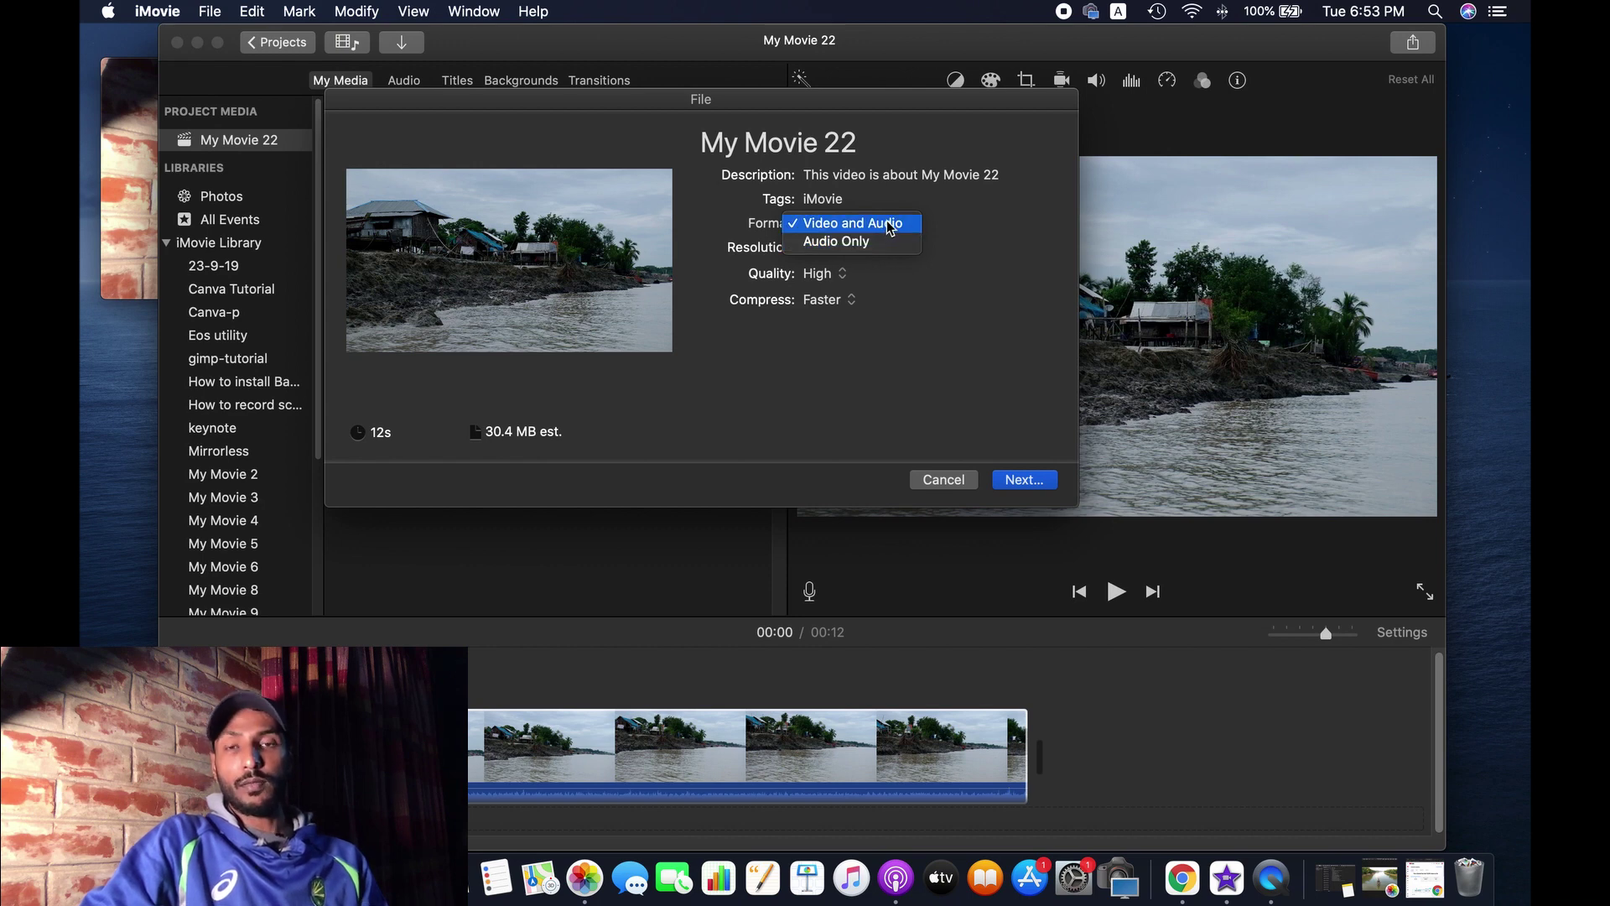
click(889, 228)
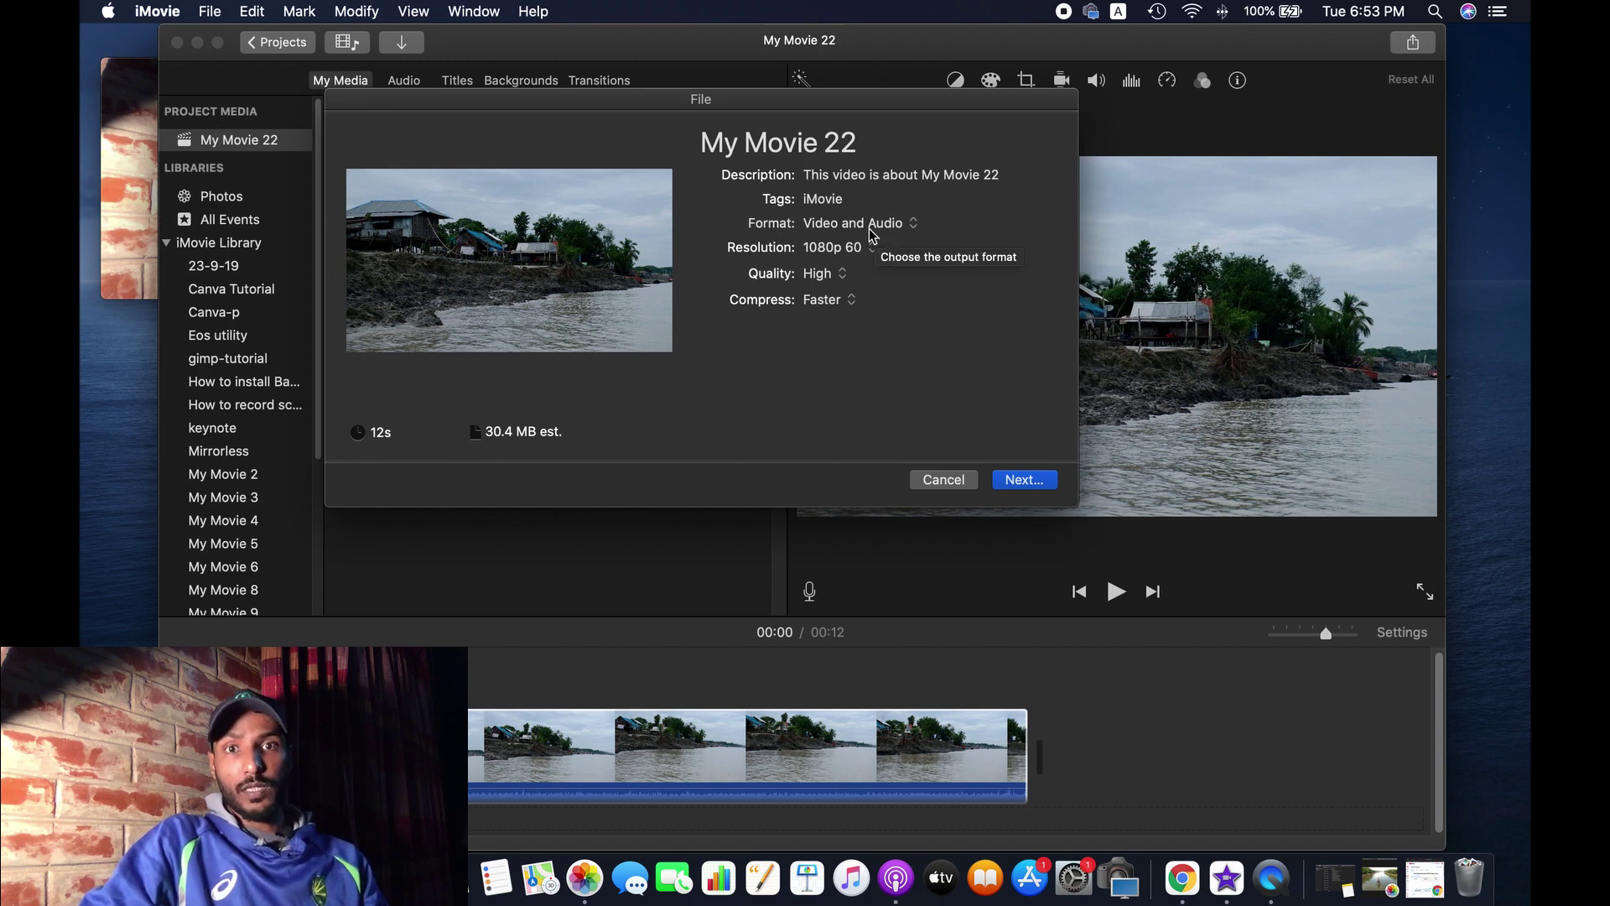
click(874, 249)
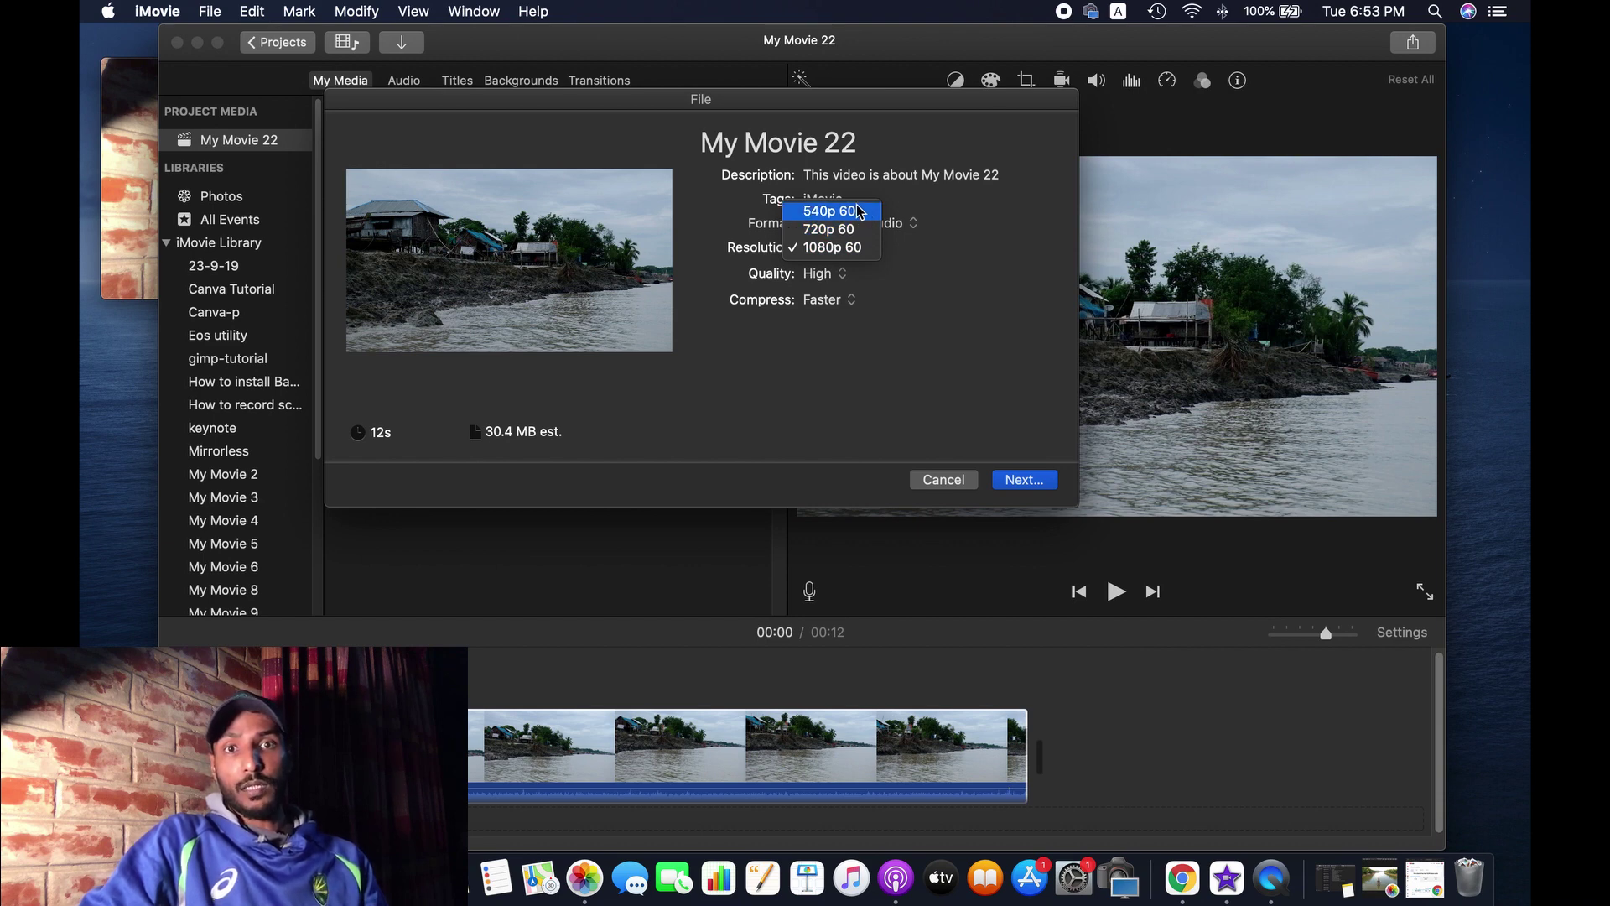
click(864, 256)
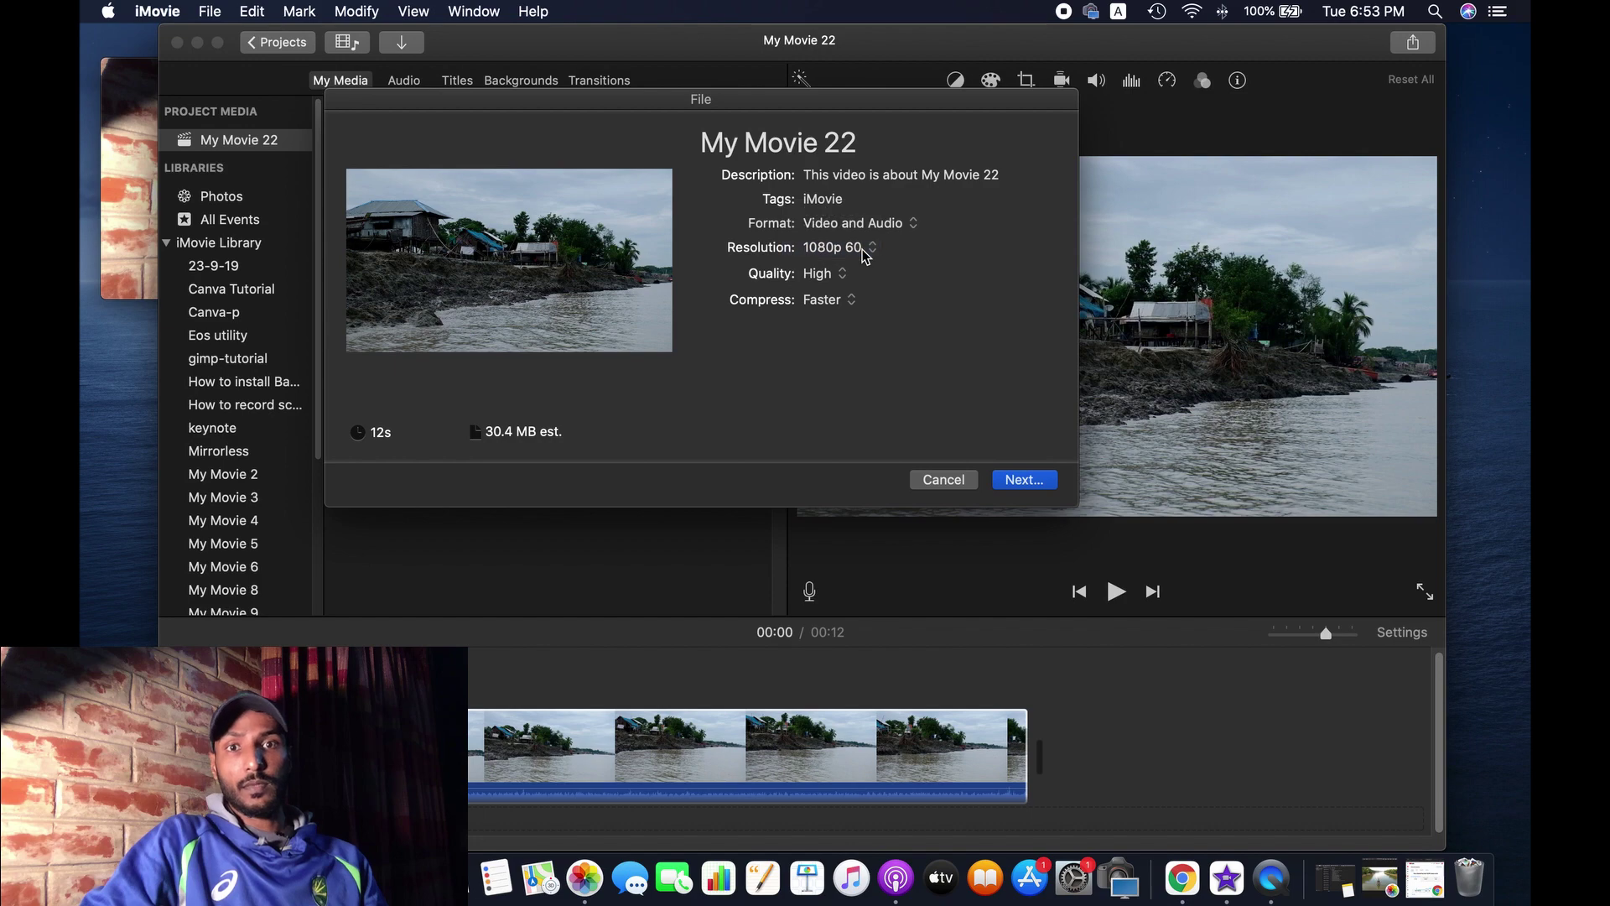
Lower export quality from High to Medium, then to Low (10.4 MB estimate)
click(844, 275)
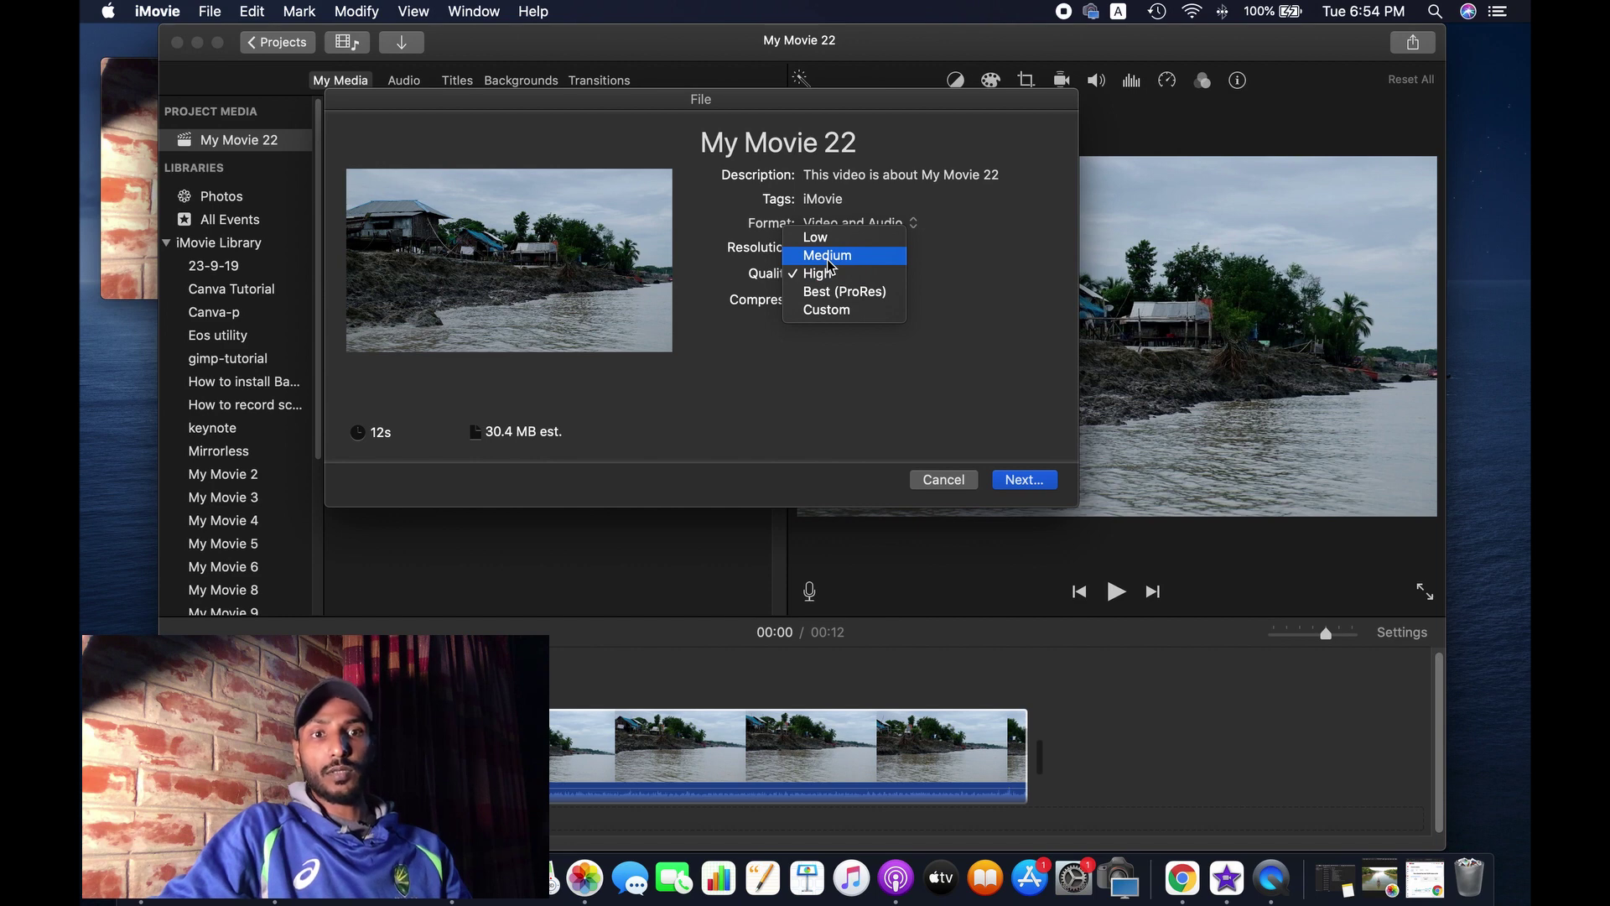
click(829, 259)
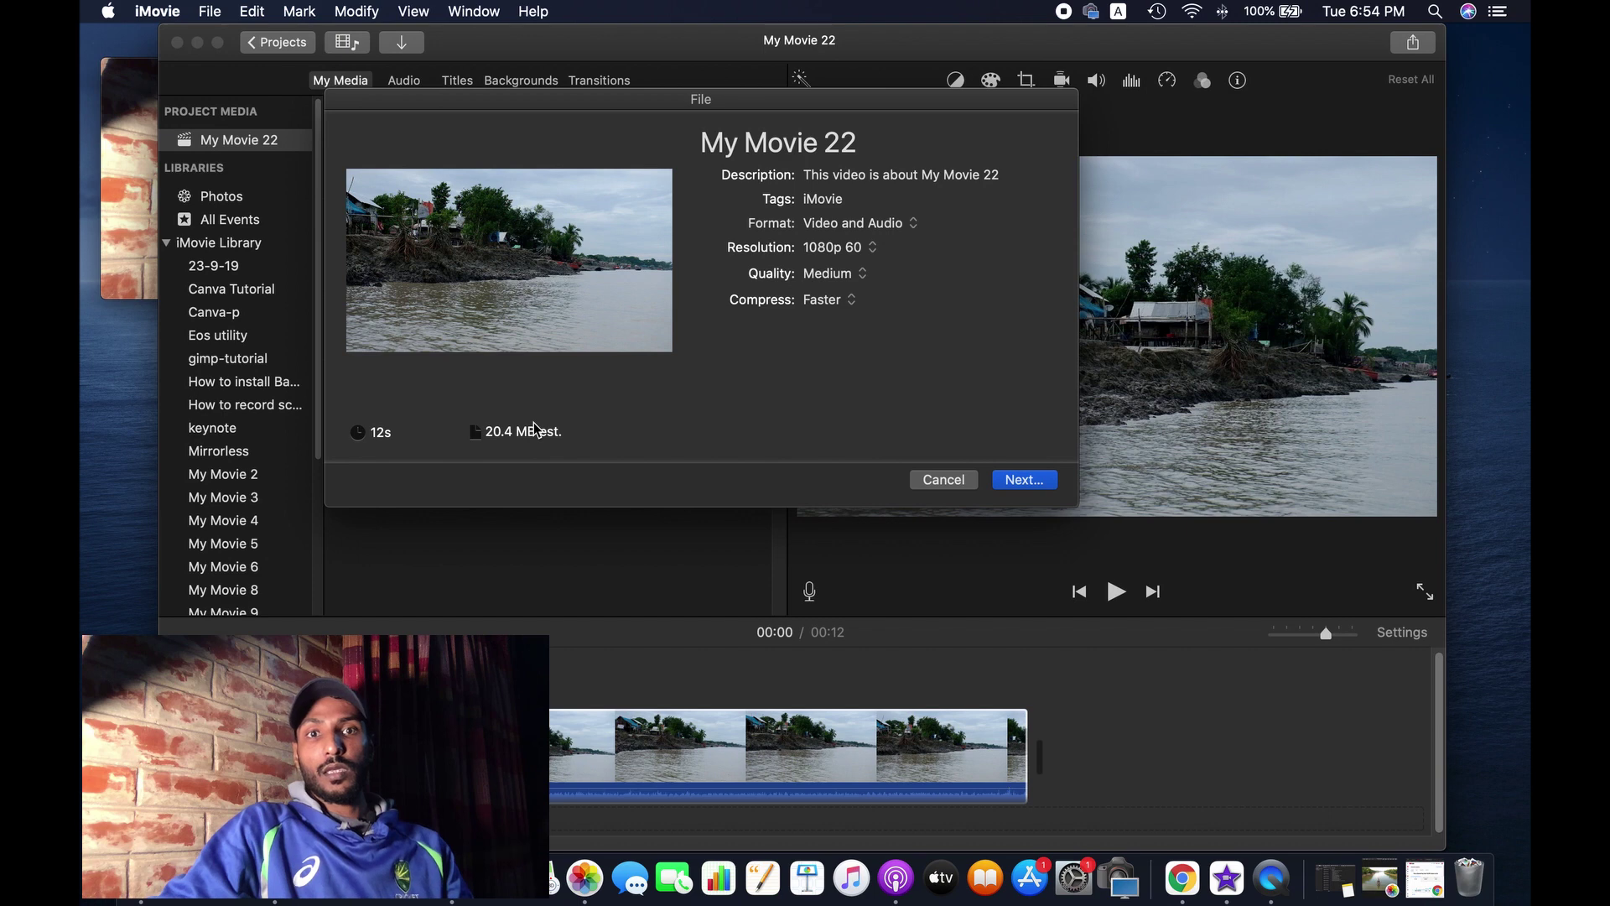
click(852, 275)
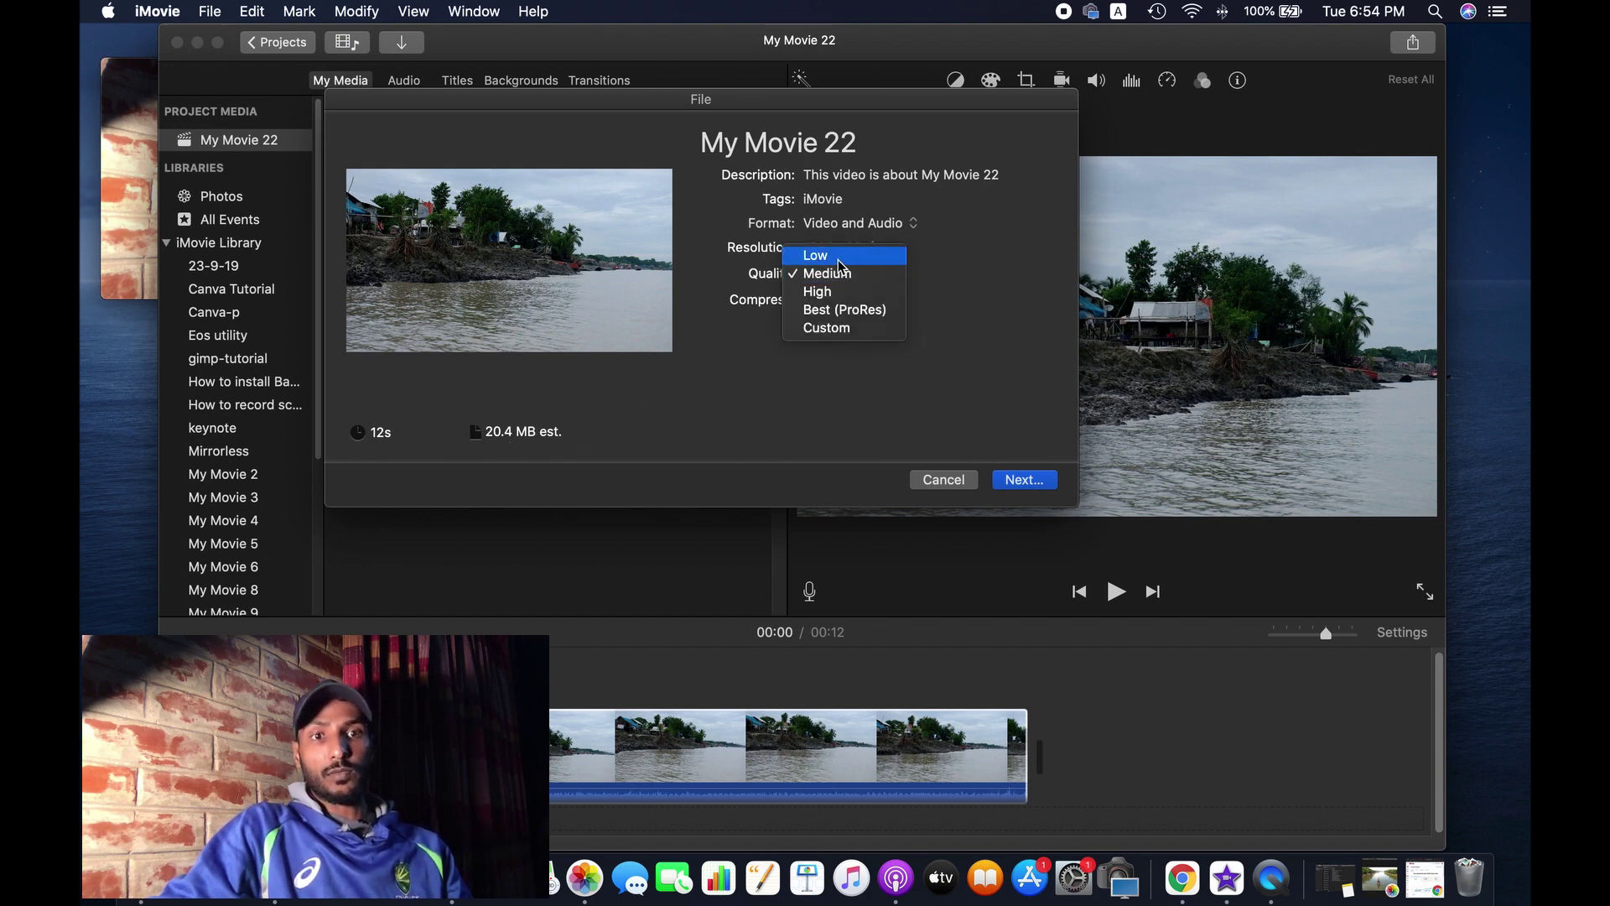
click(837, 255)
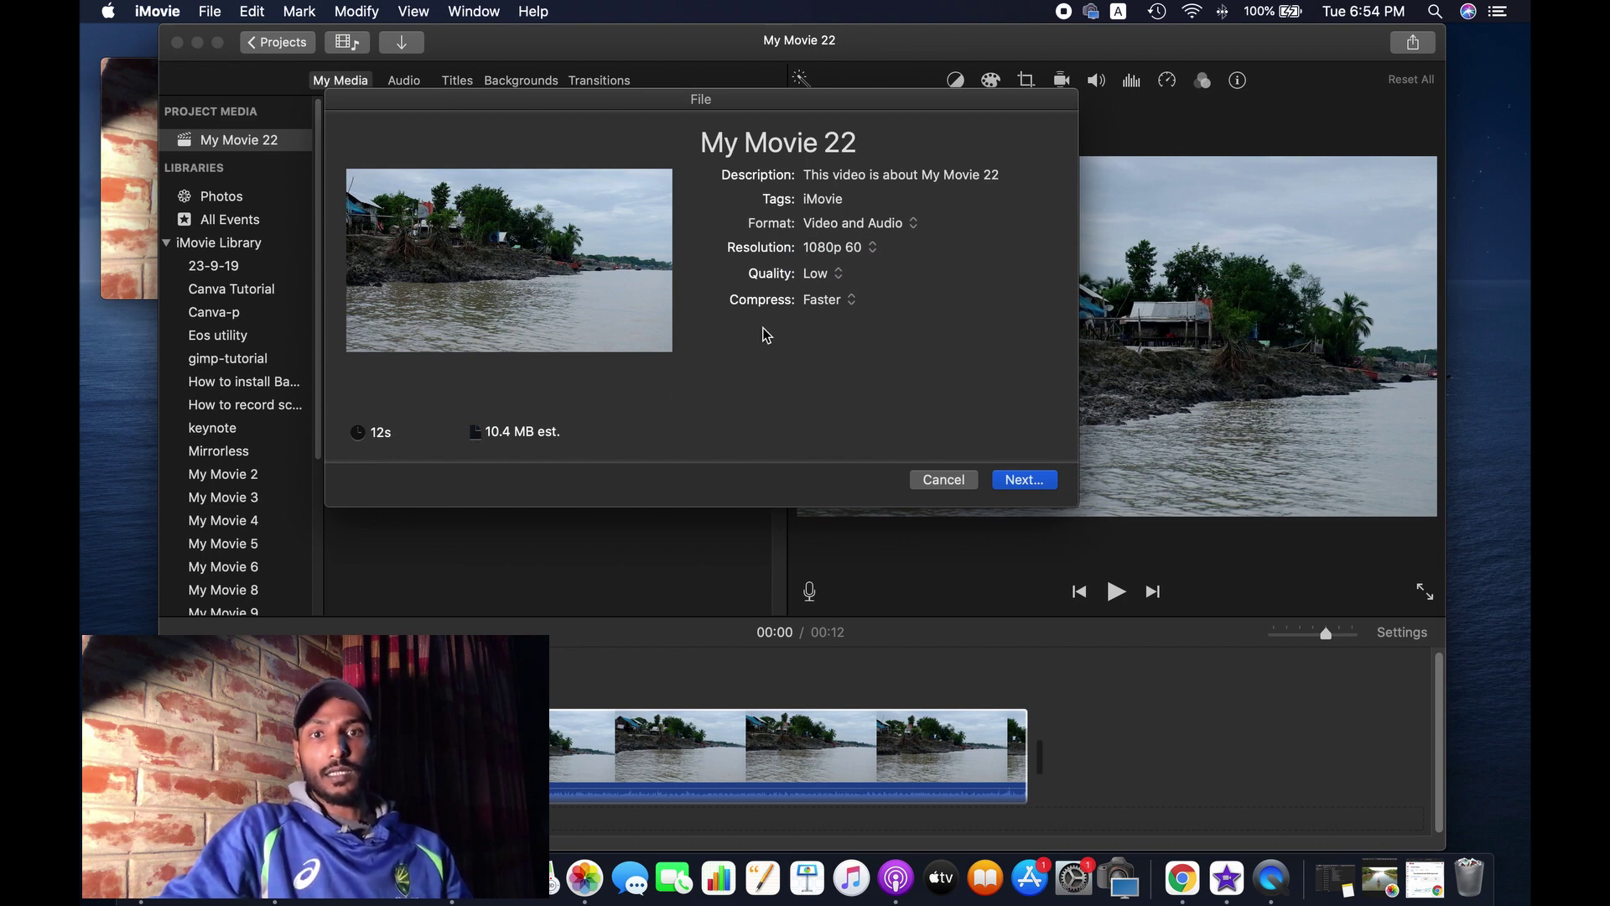
click(816, 283)
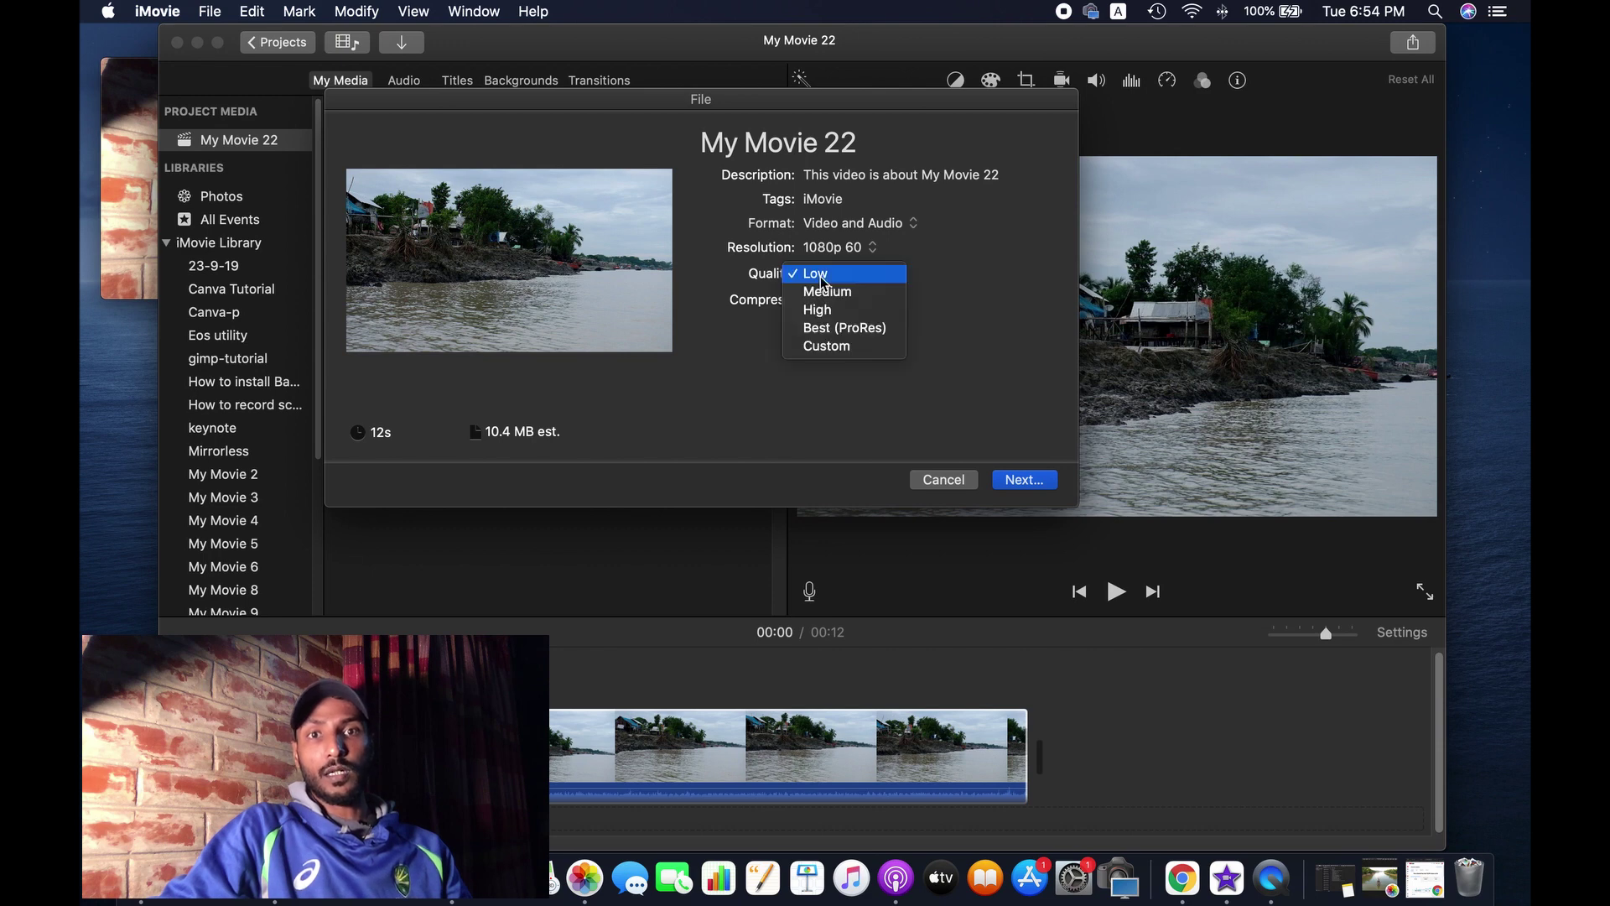
Choose Custom quality and drag the bitrate down to 3.333 Mbps (5.4 MB estimate)
click(827, 346)
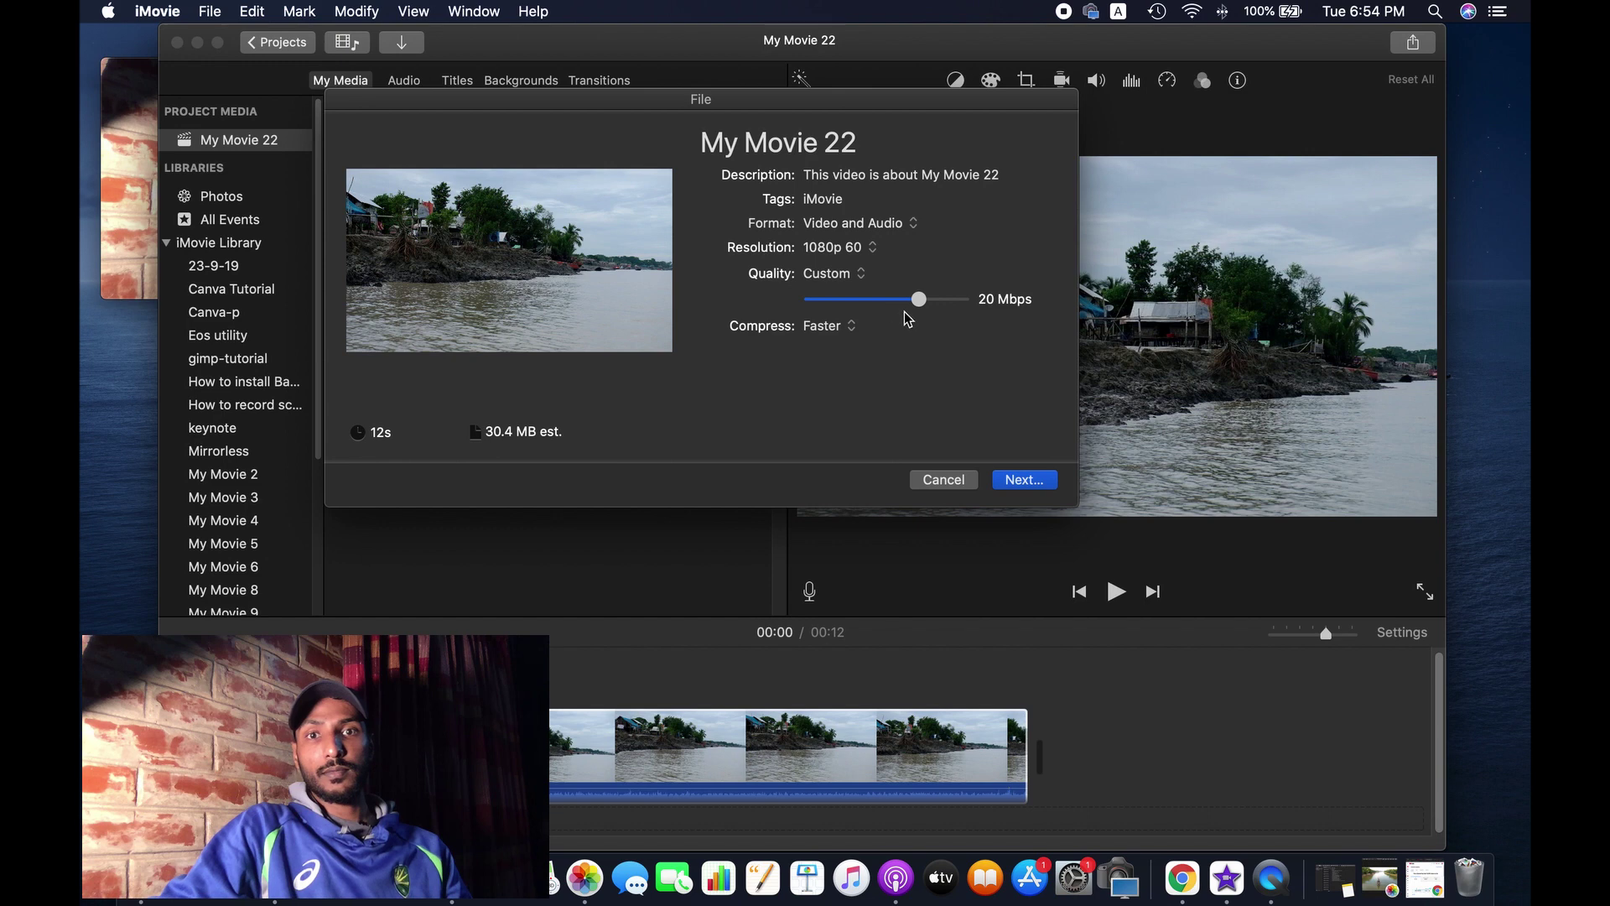
drag(919, 300, 820, 302)
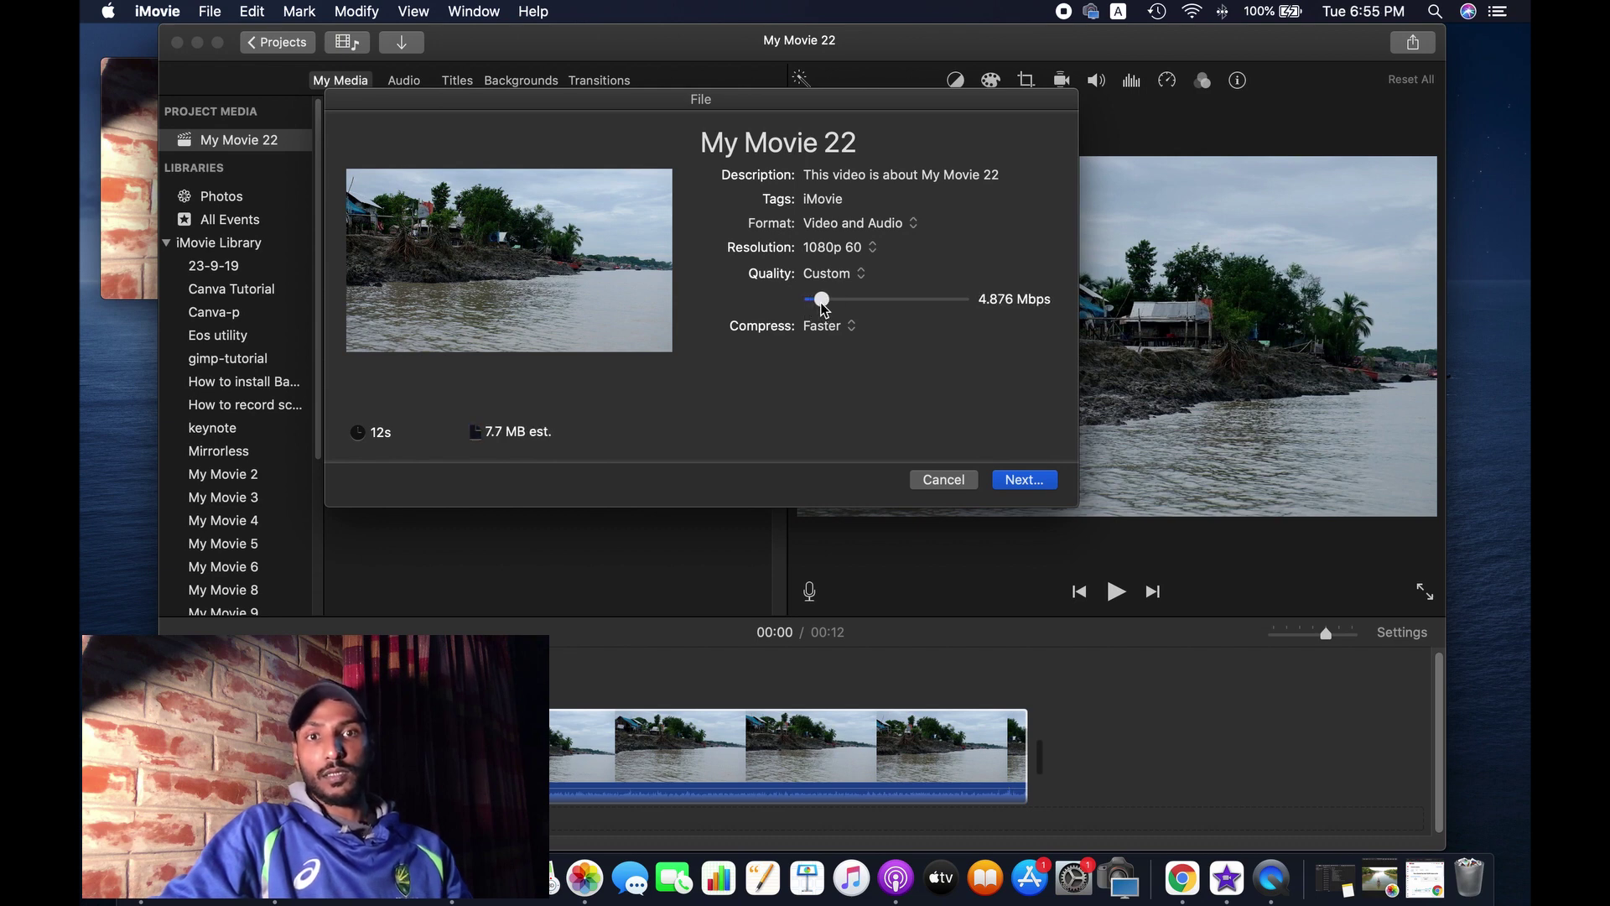
drag(820, 302, 818, 302)
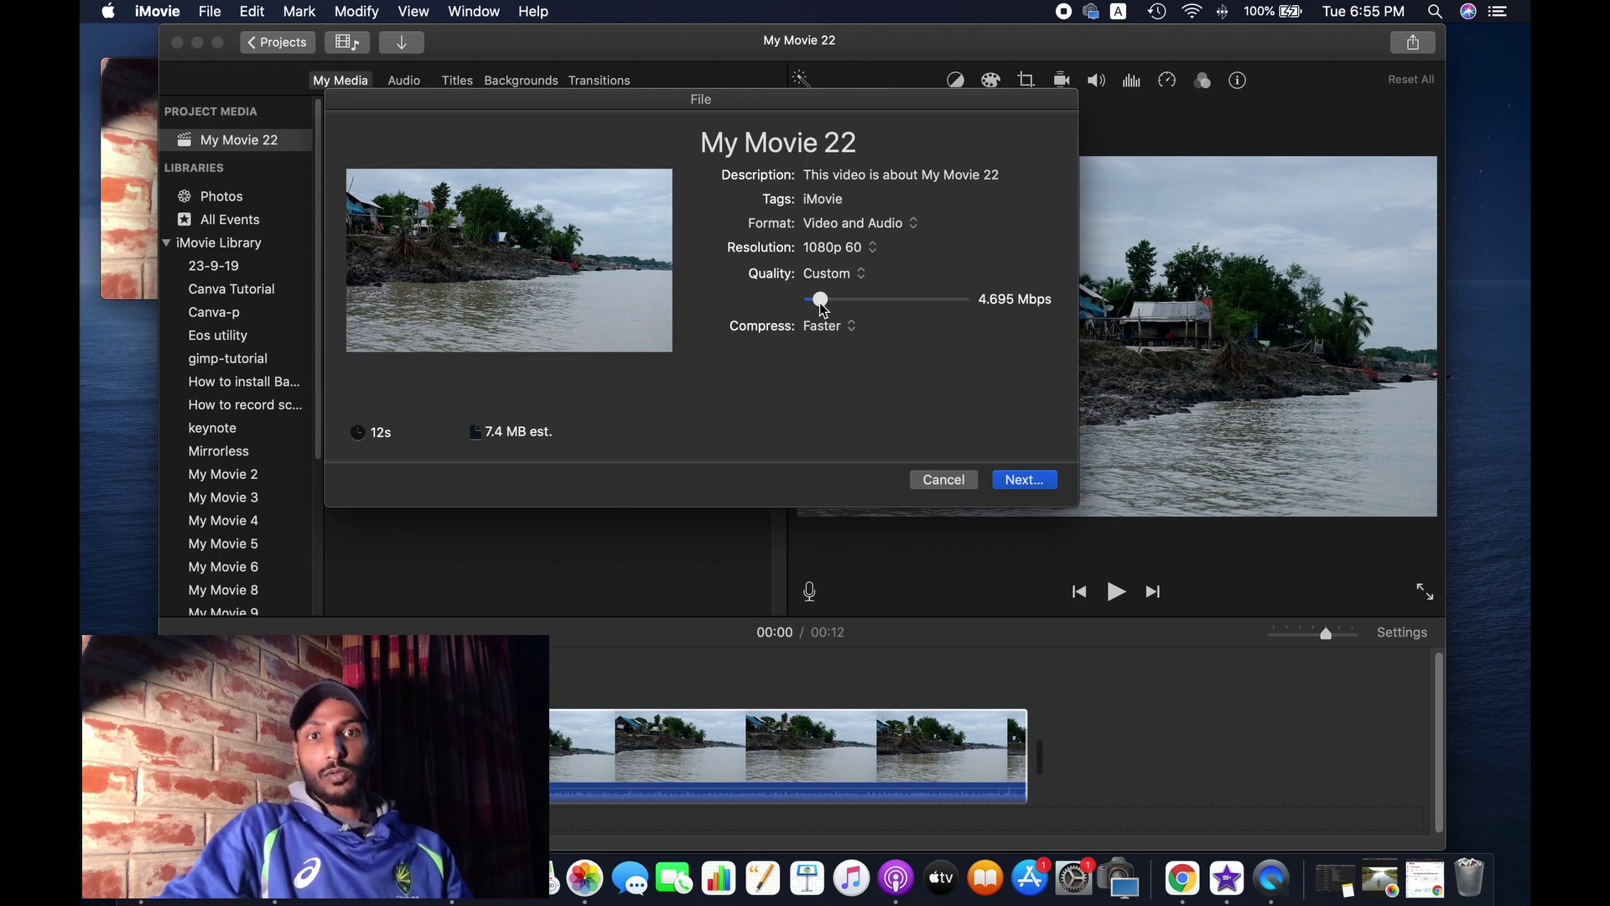
drag(818, 302, 808, 304)
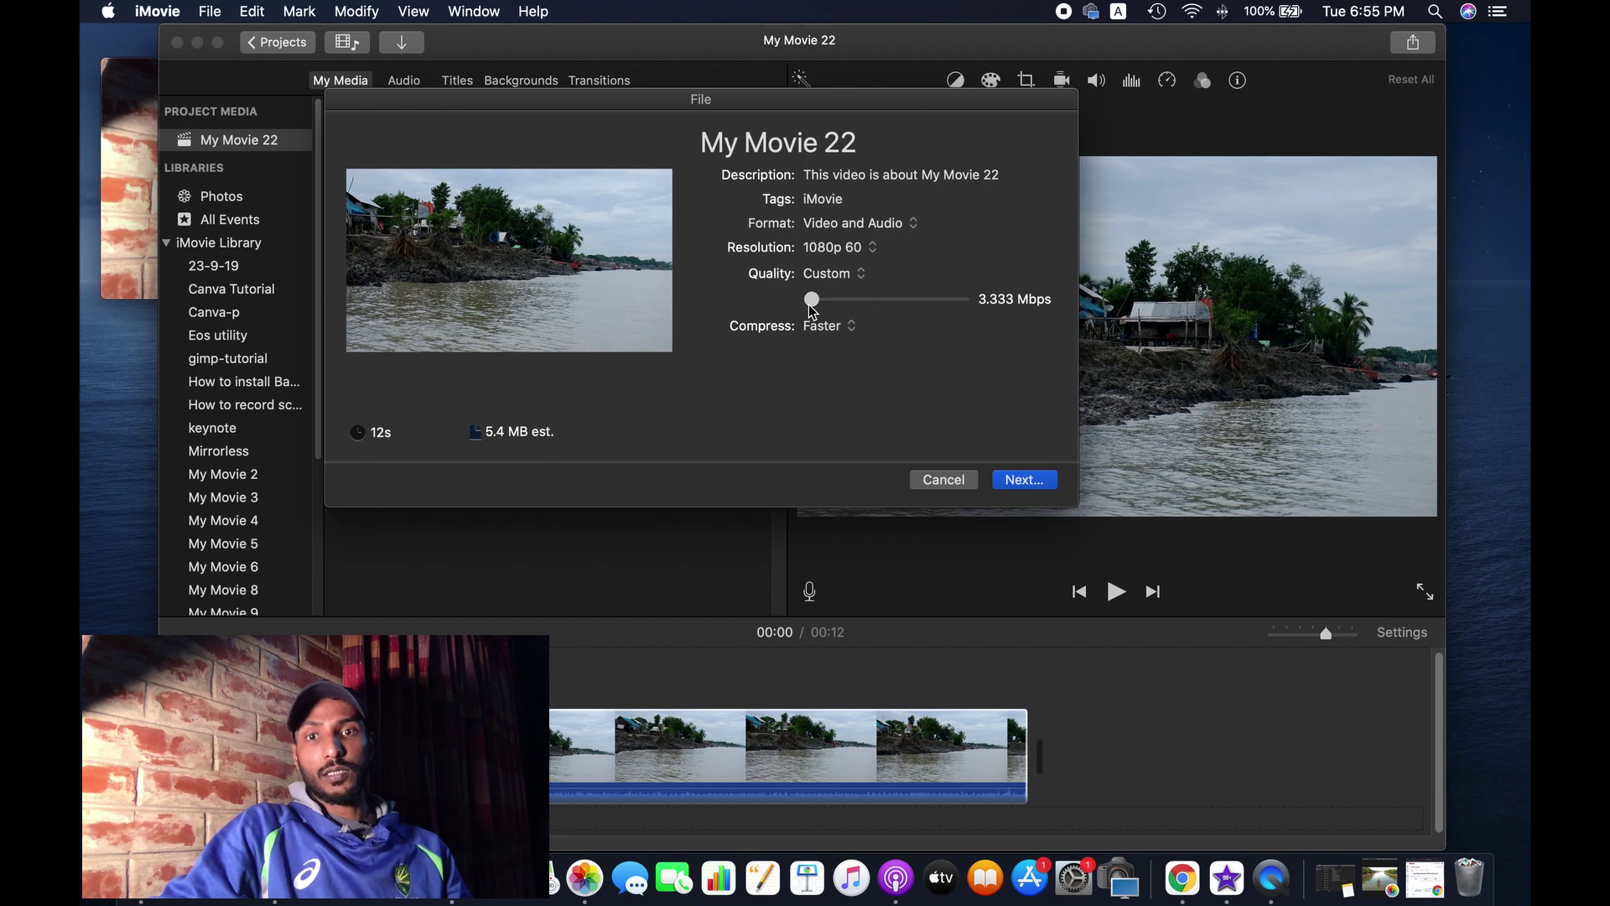
click(1015, 479)
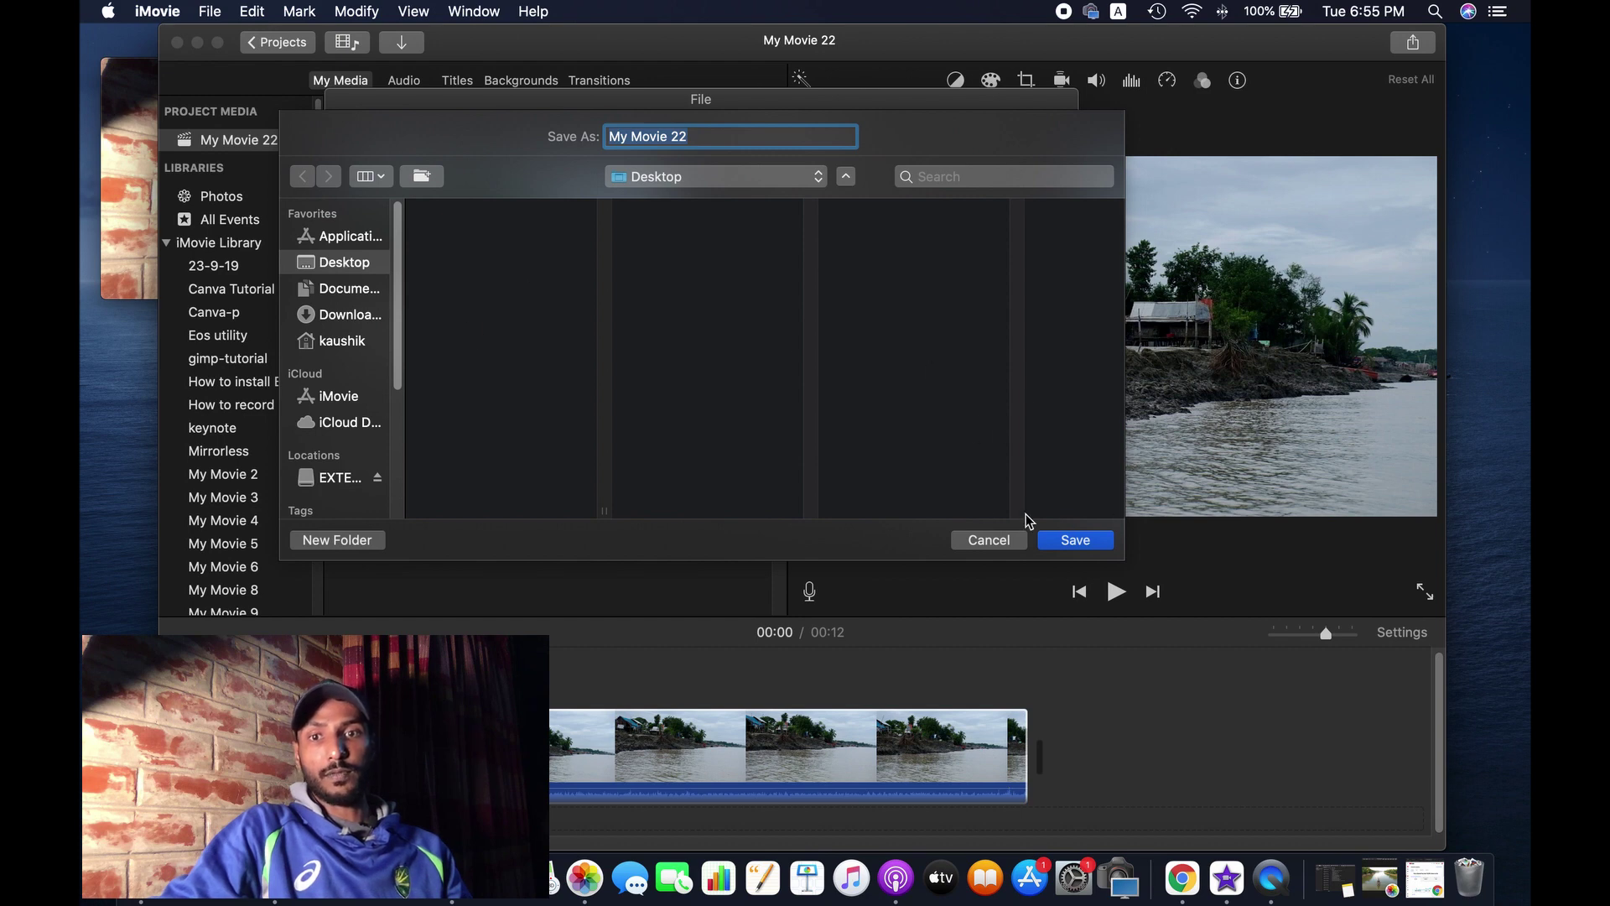
Save the export as My Movie 22 on the Desktop, then minimise iMovie
click(1067, 544)
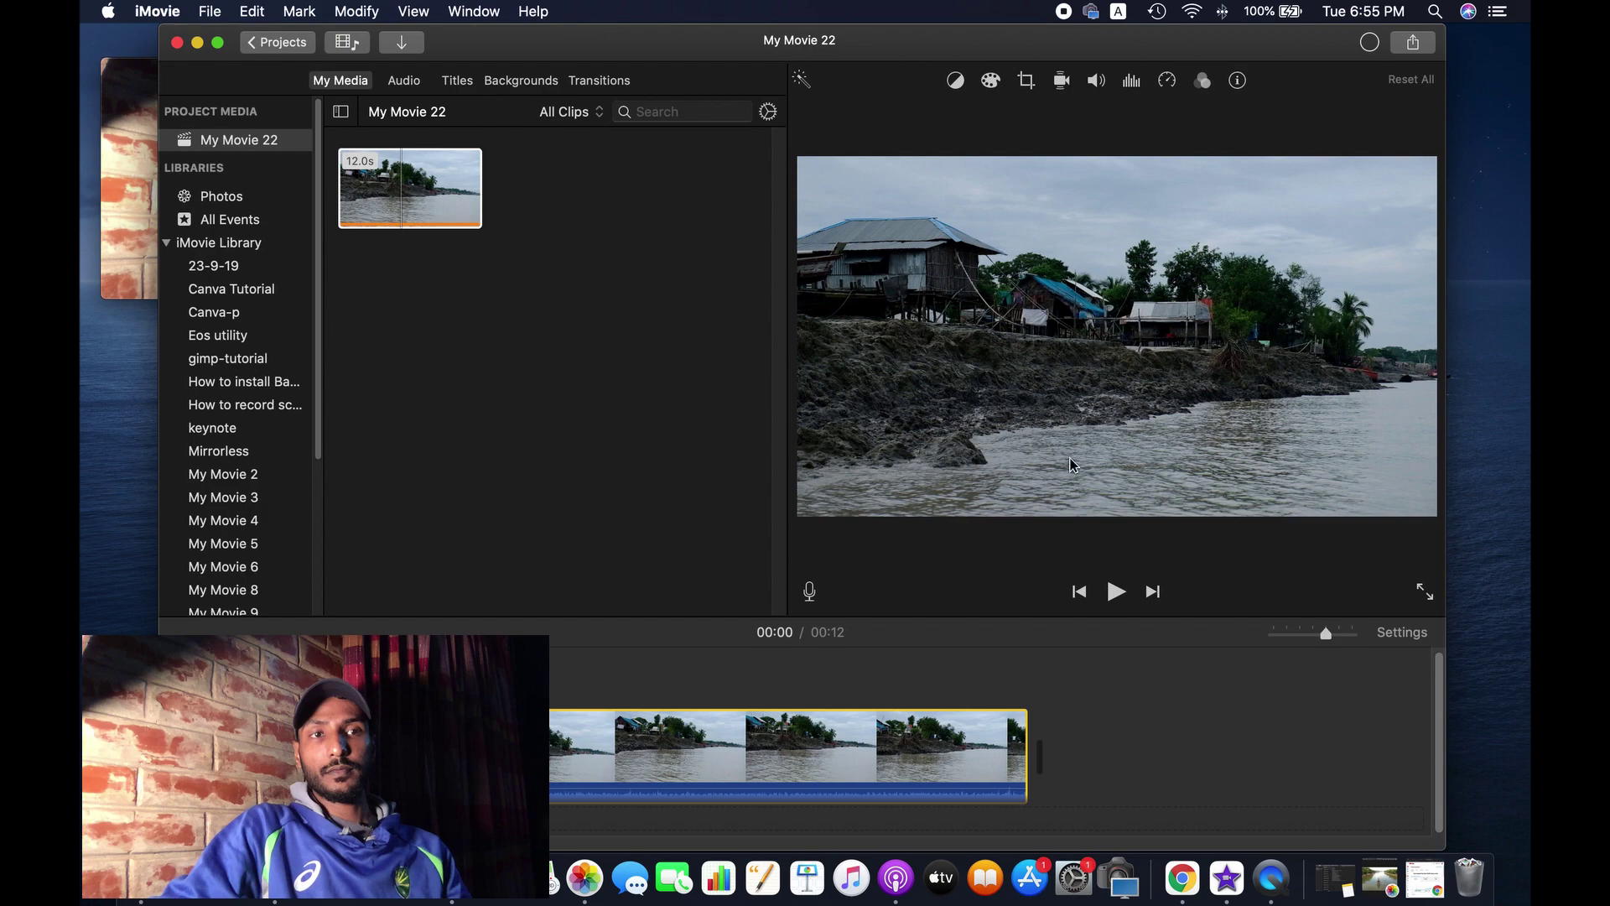
key(cmd+m)
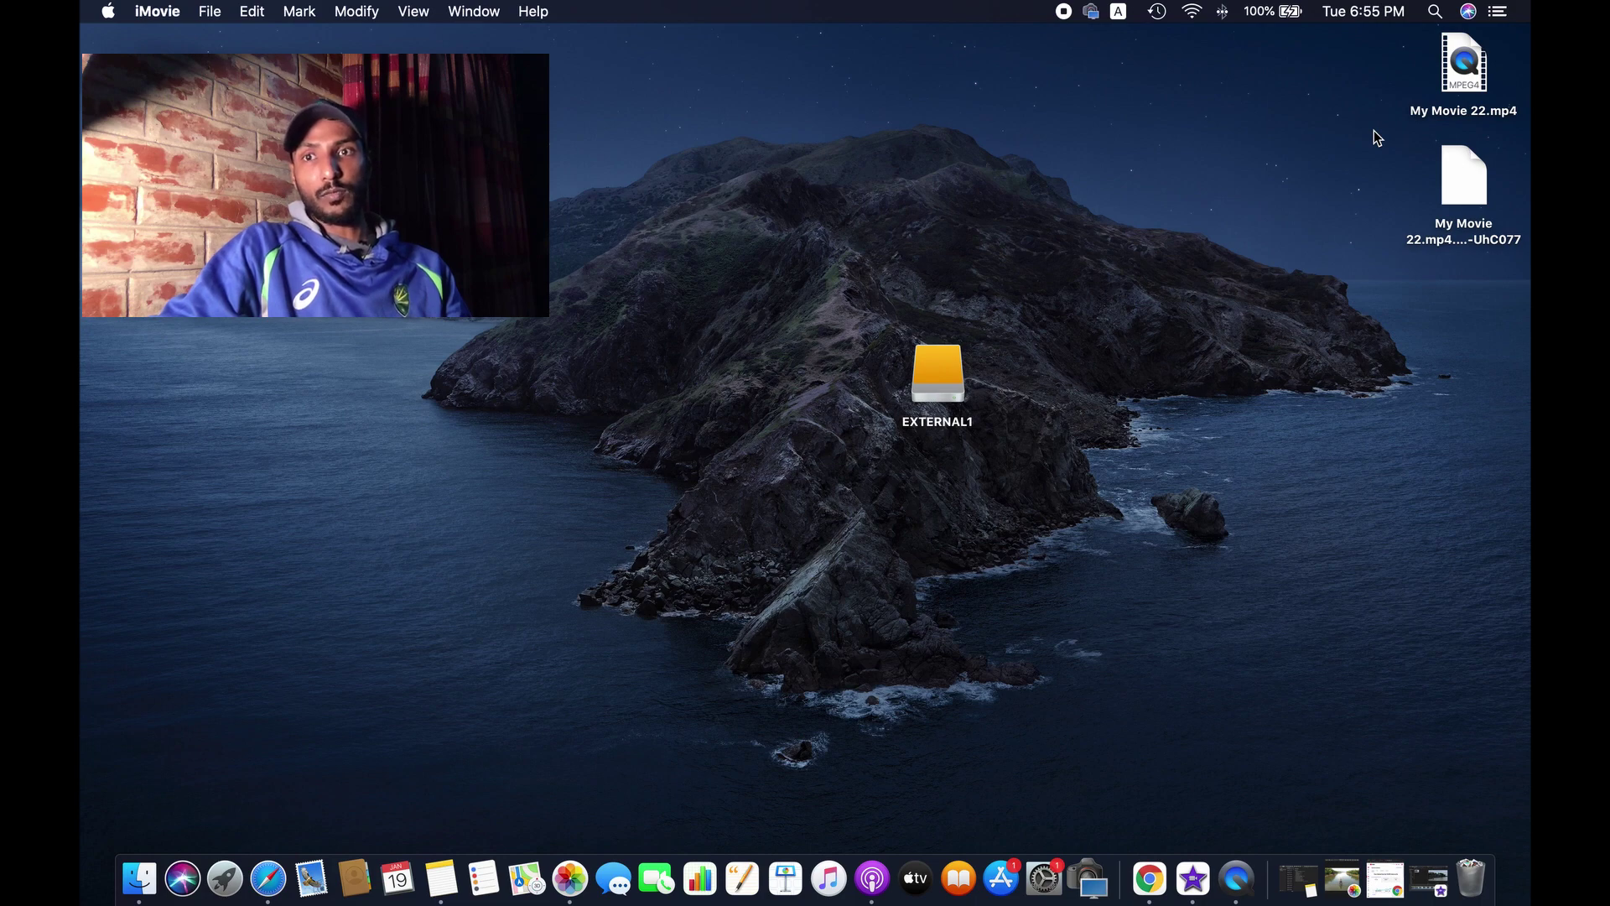
Dismiss the share-successful notice and move My Movie 22.mp4 left of the top-right corner
drag(1481, 133, 1428, 249)
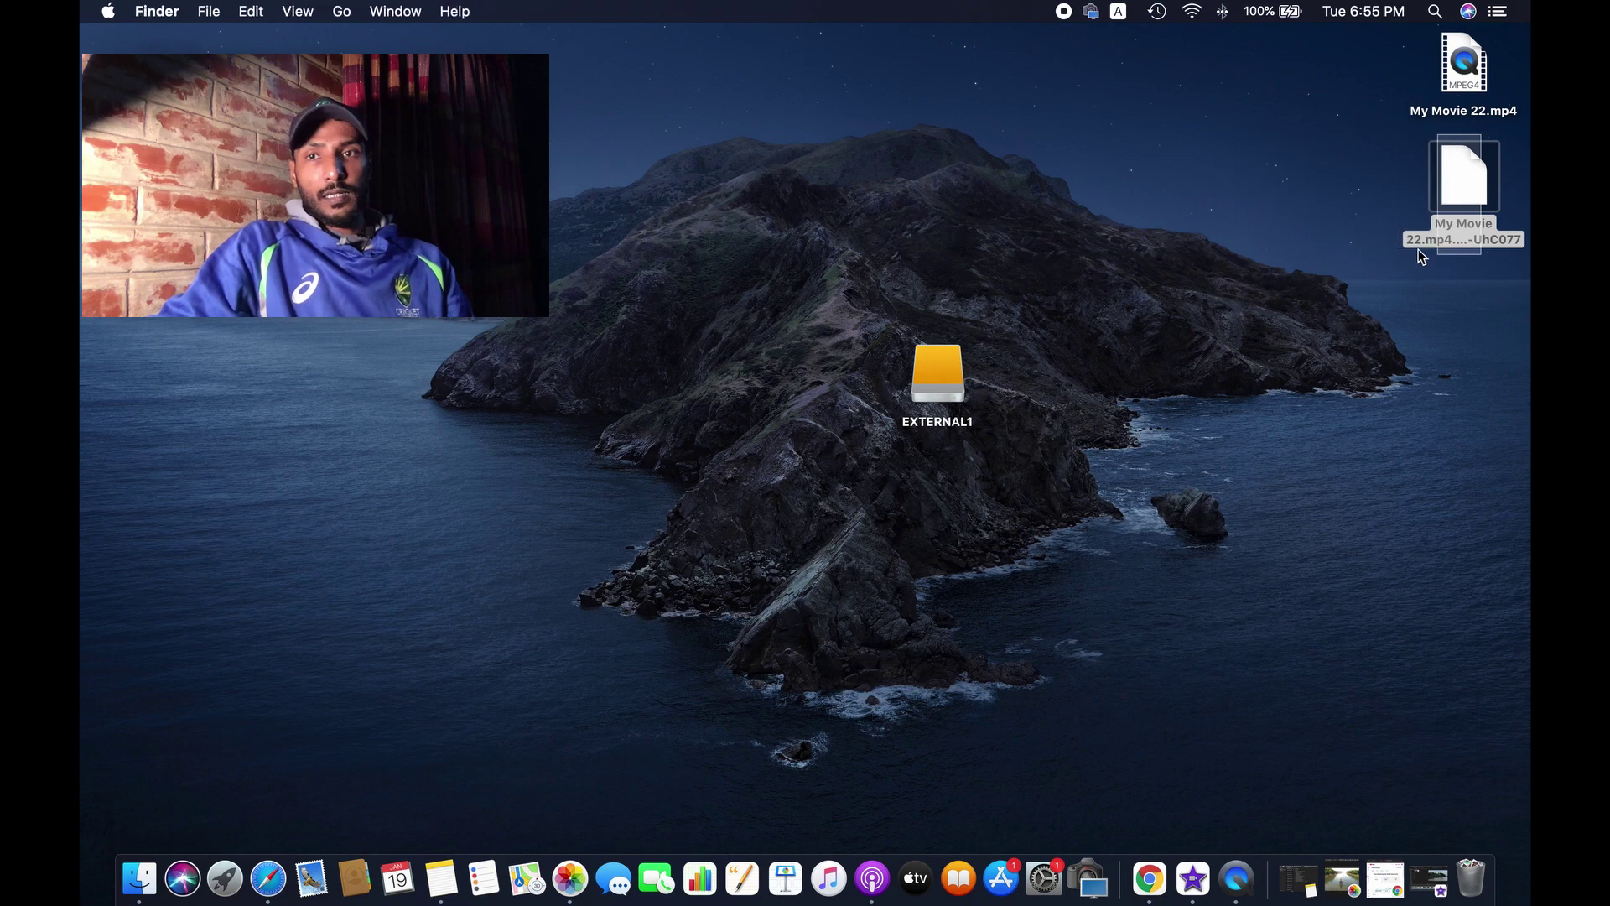
click(1154, 259)
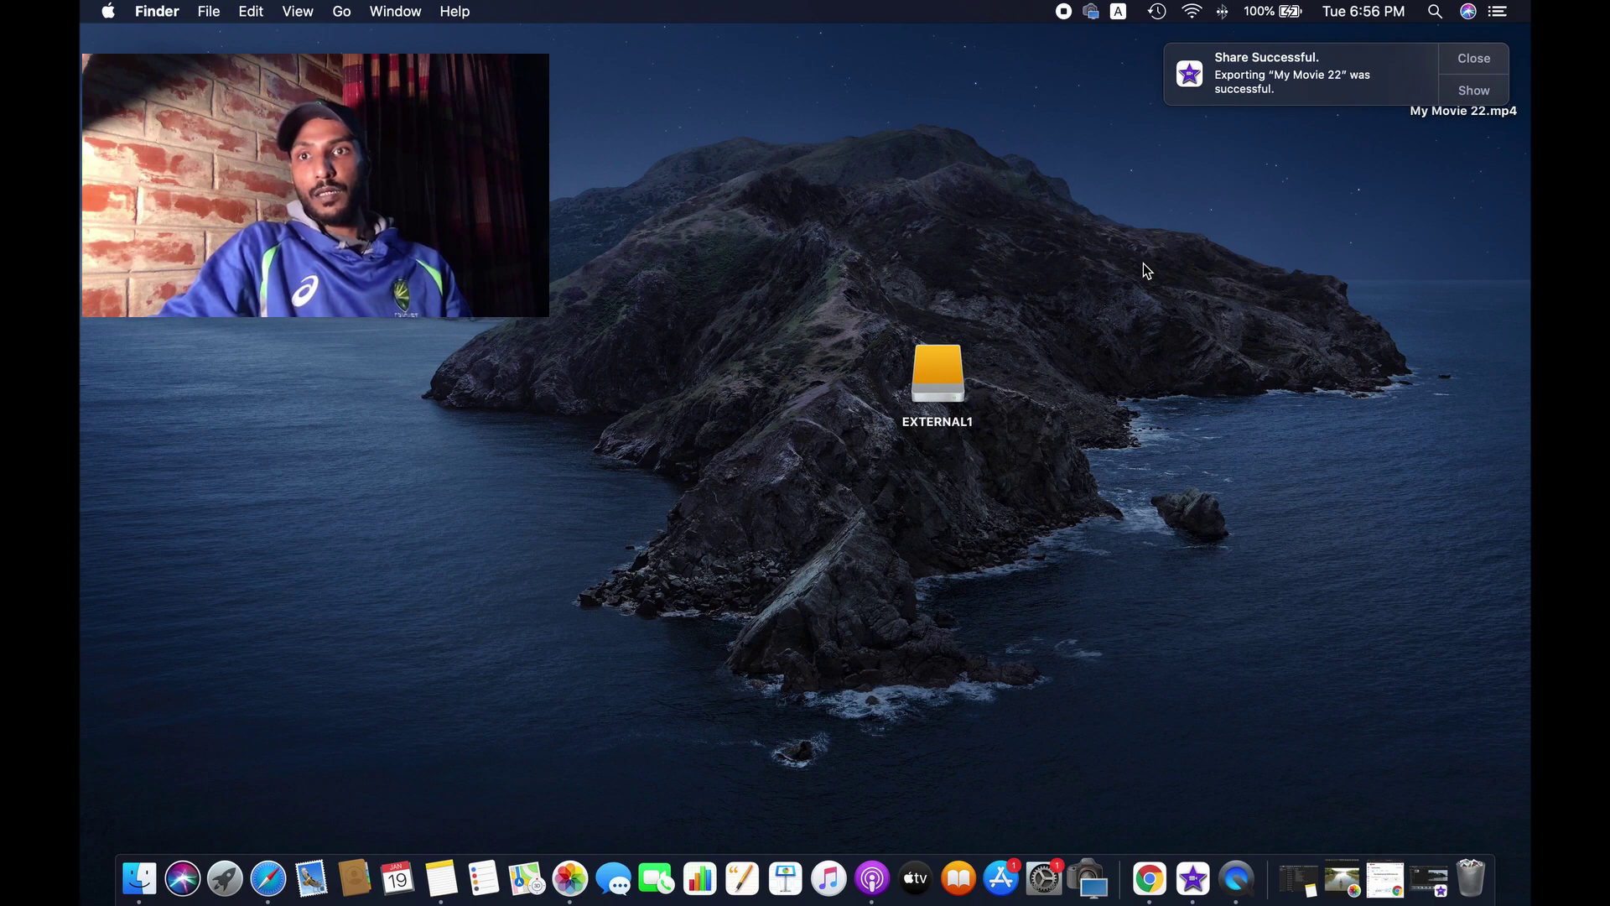
click(1459, 59)
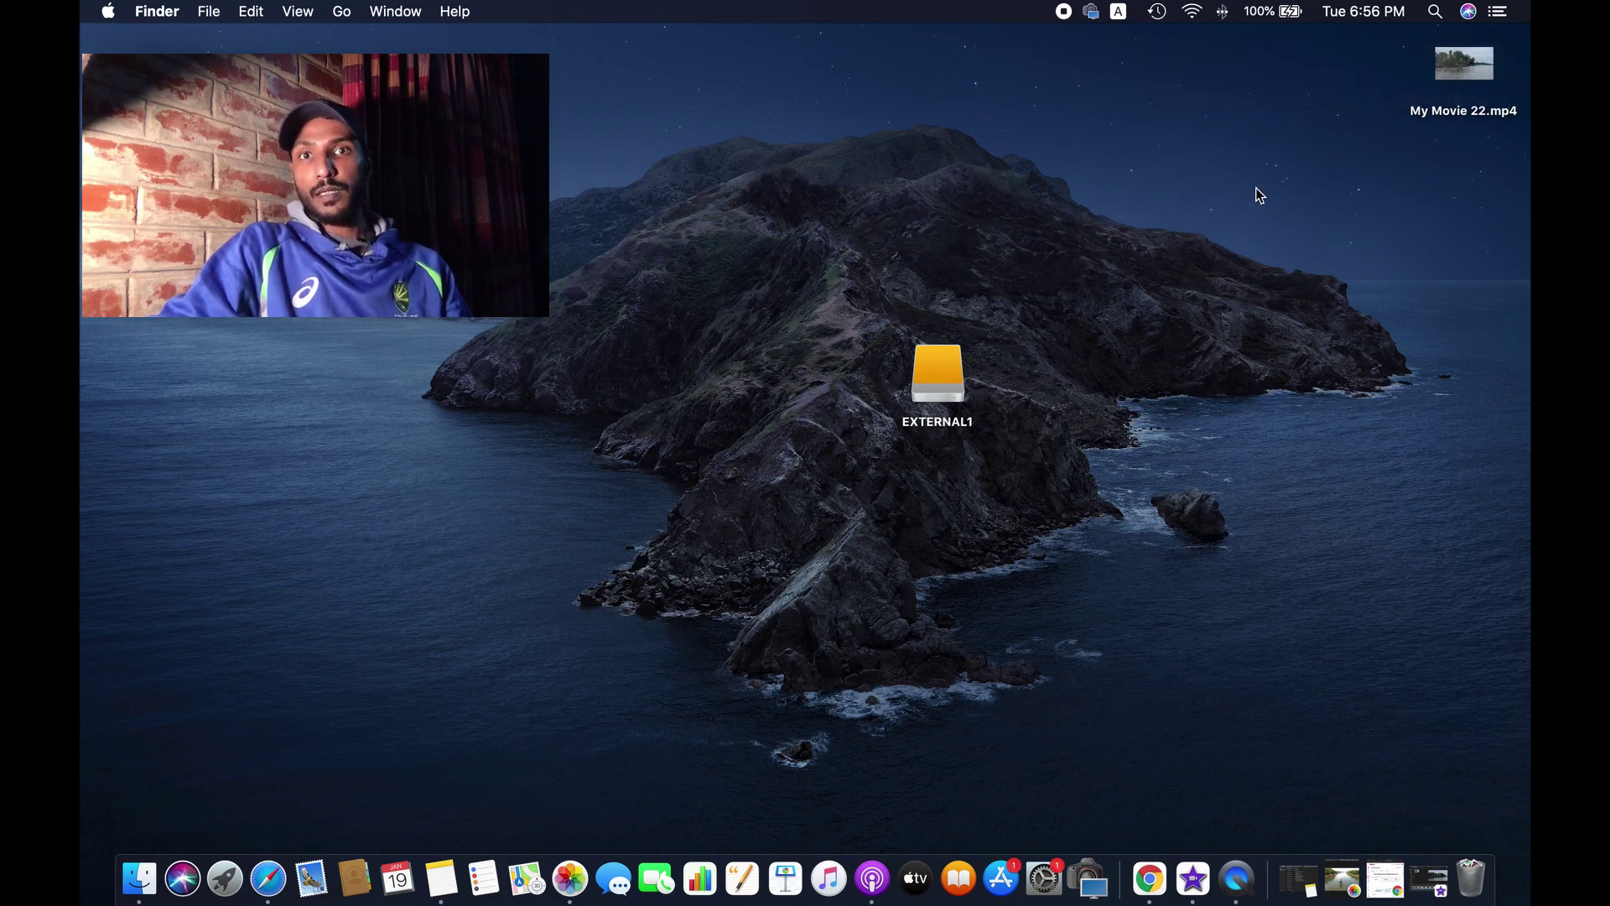
drag(1487, 78, 1261, 153)
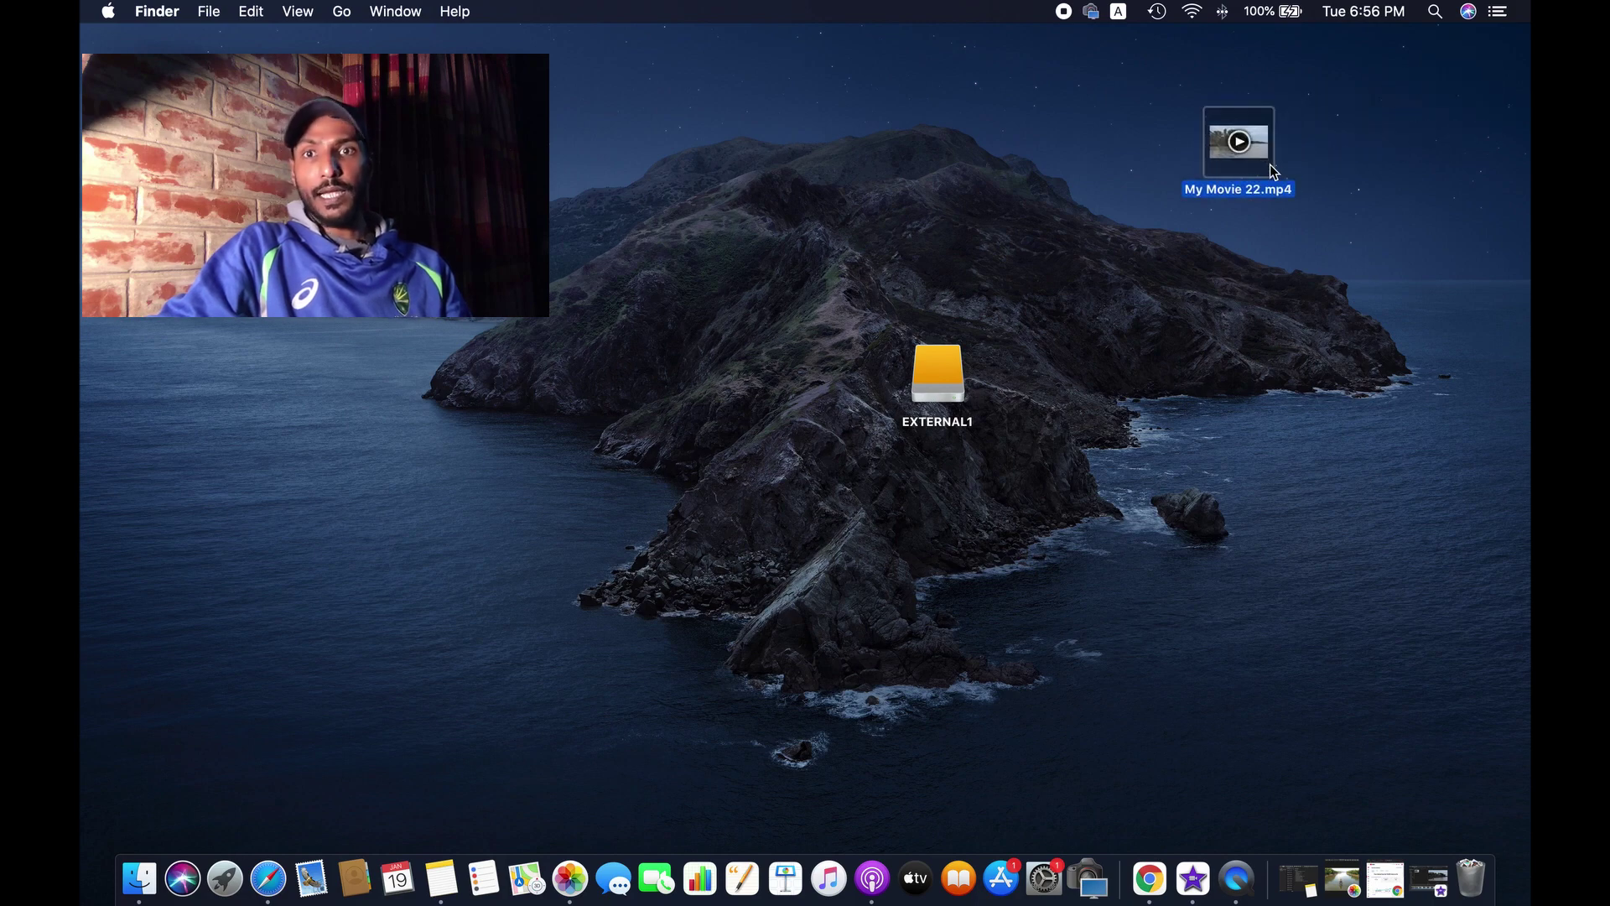
click(1236, 205)
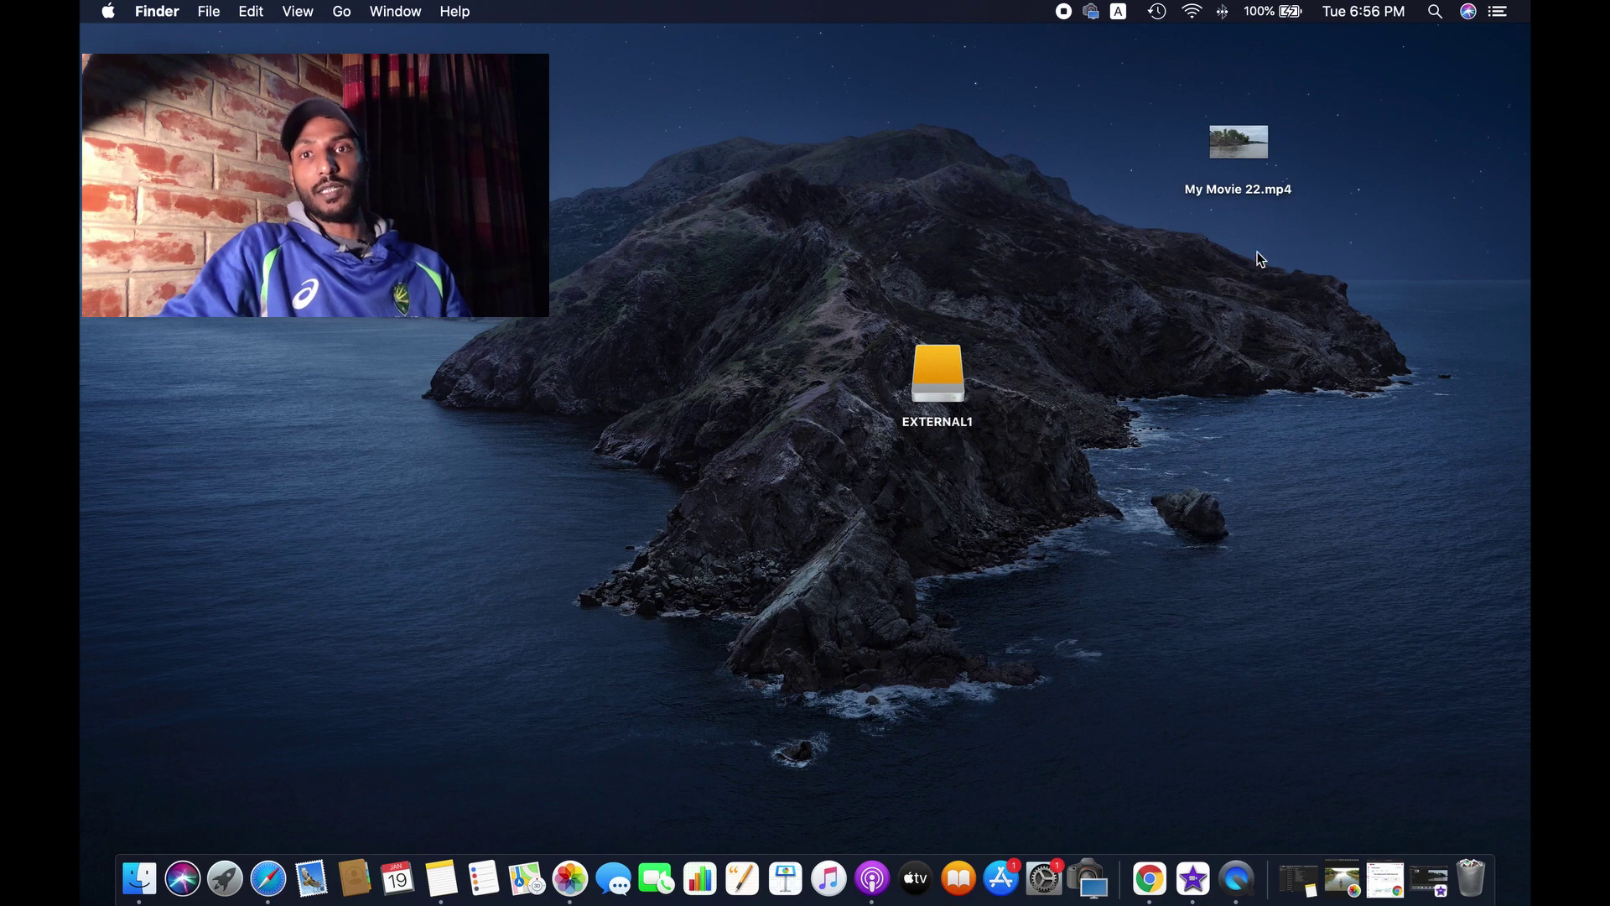
Get Info on My Movie 22.mp4 to see a 5.8 MB, 1920×1080 MPEG-4 movie
right_click(1256, 149)
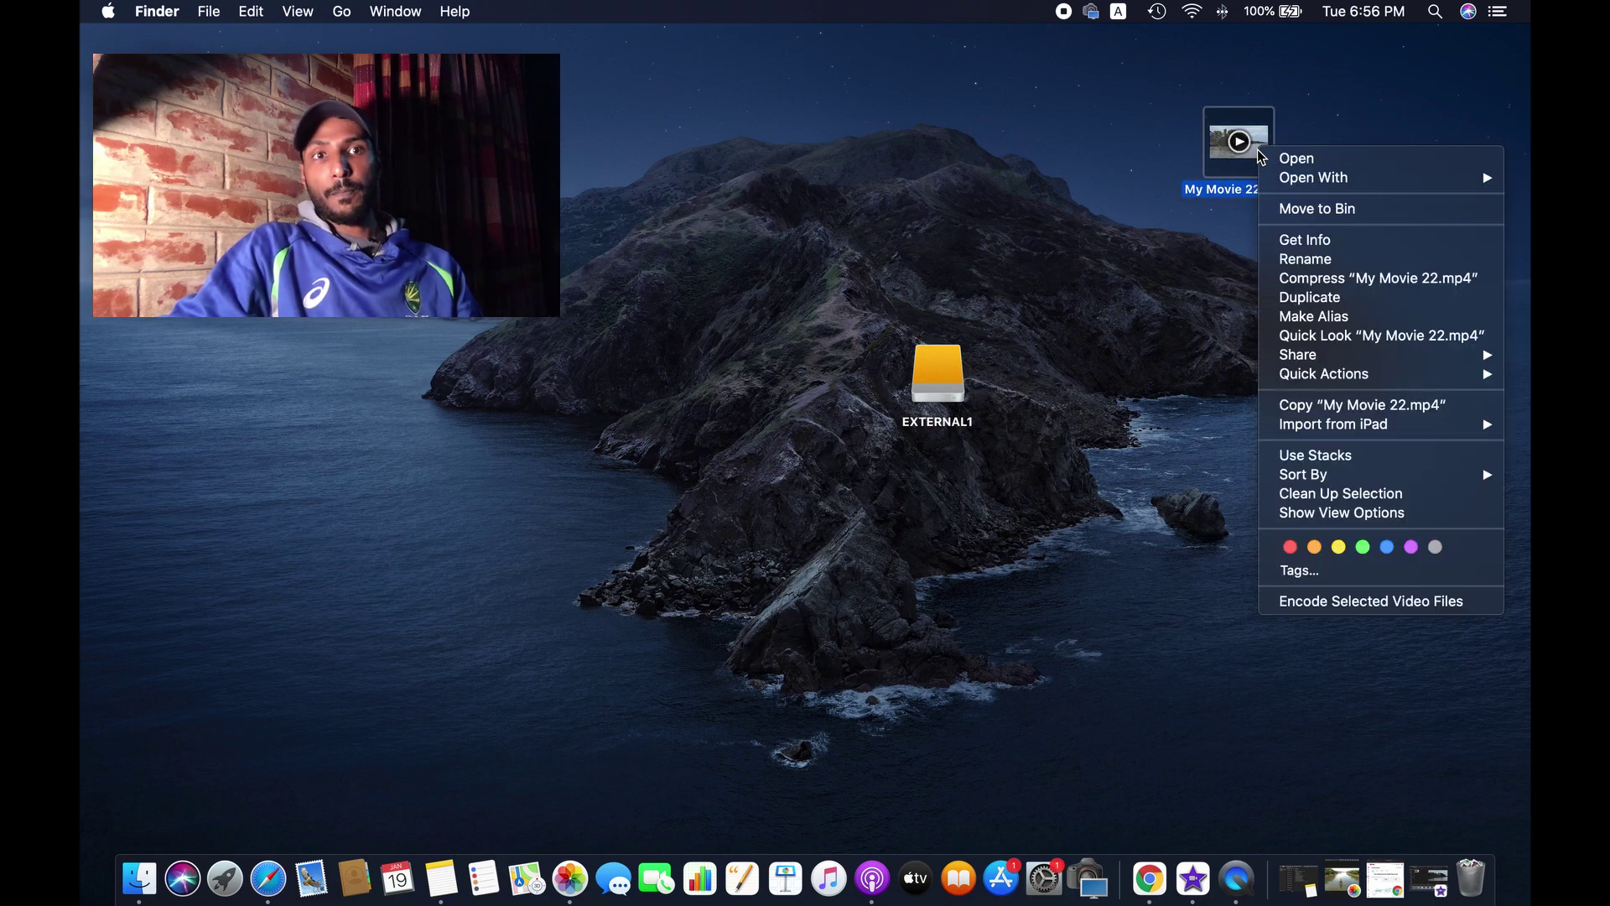
click(1314, 241)
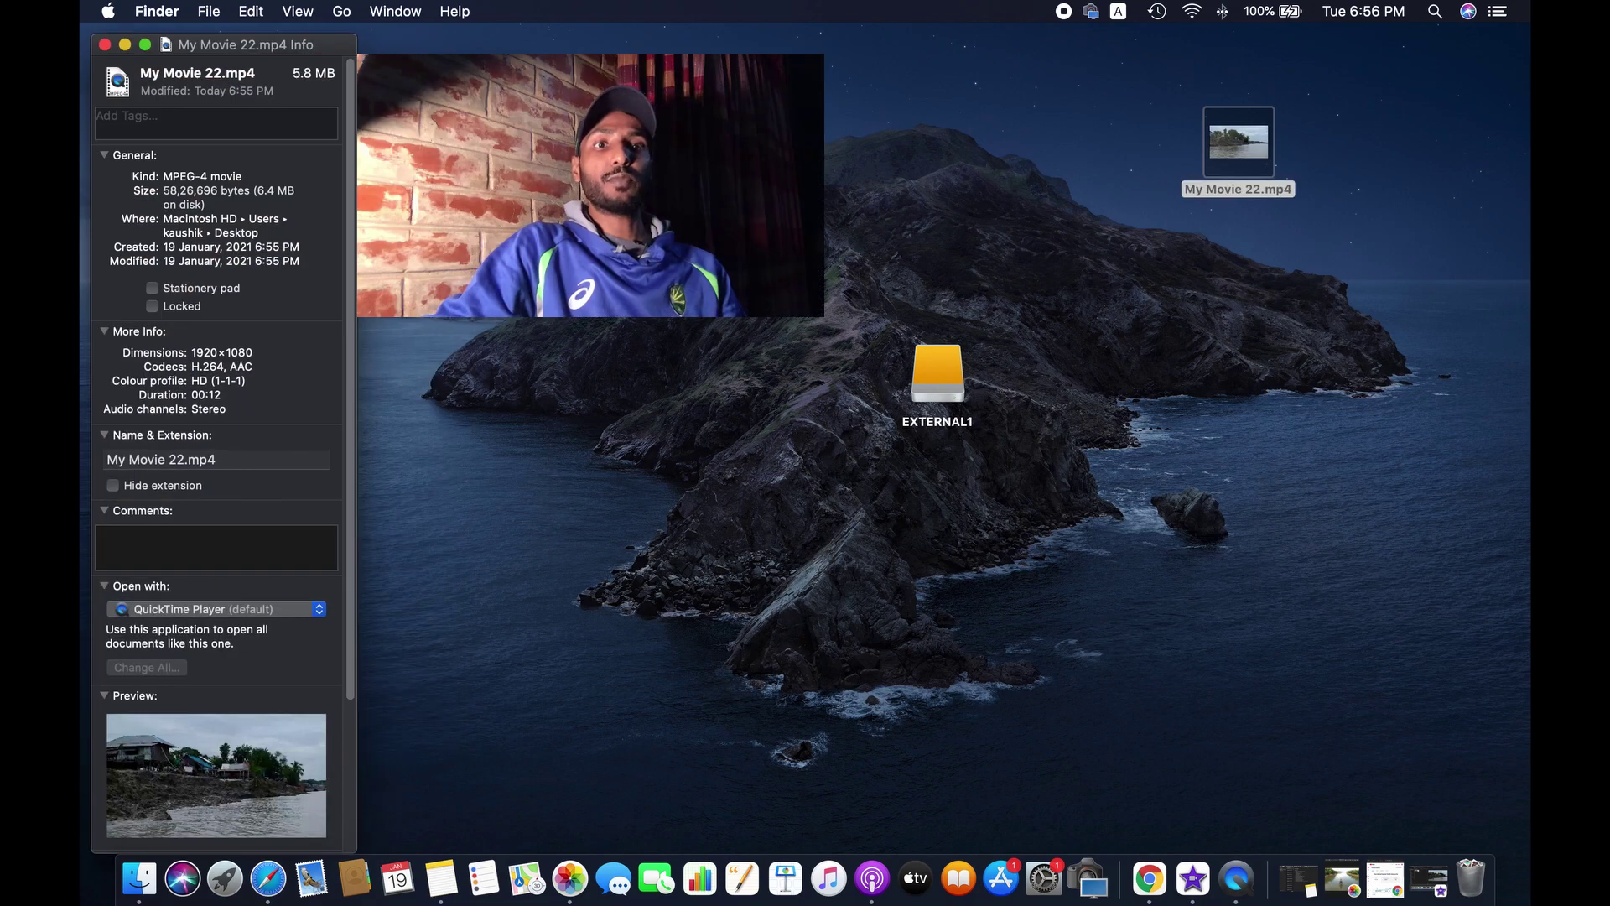